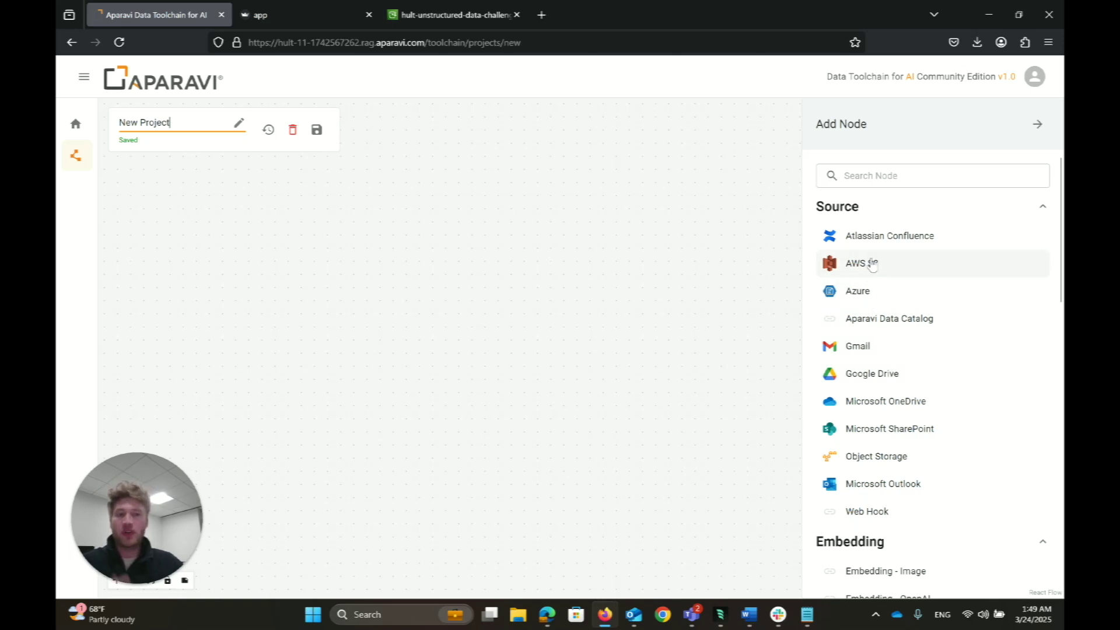
# Step: Drop an AWS S3 source node onto the canvas and move it to the upper left
pyautogui.moveTo(833, 261); pyautogui.dragTo(284, 294)
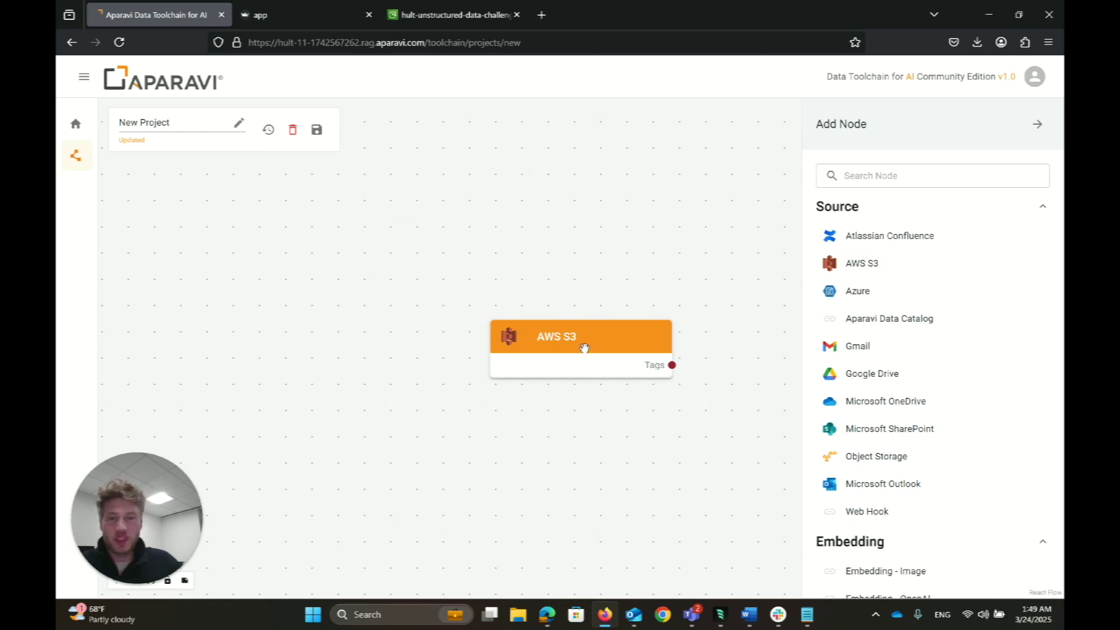
pyautogui.moveTo(582, 357); pyautogui.dragTo(265, 300)
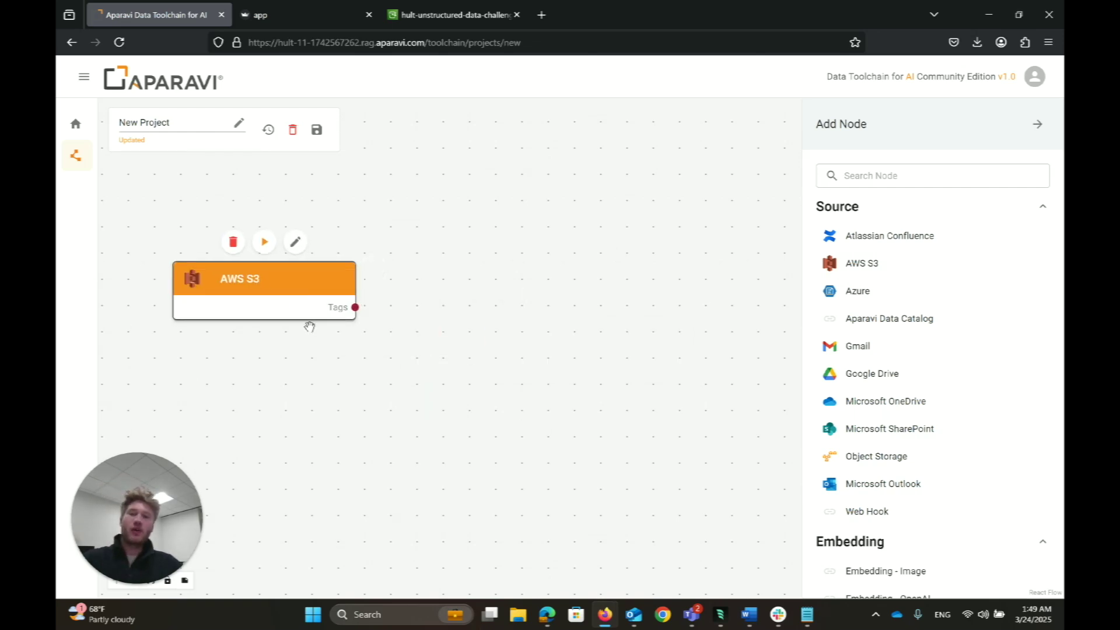
# Step: Enter the AWS access key and secret key in the AWS S3 node's settings
pyautogui.click(295, 241)
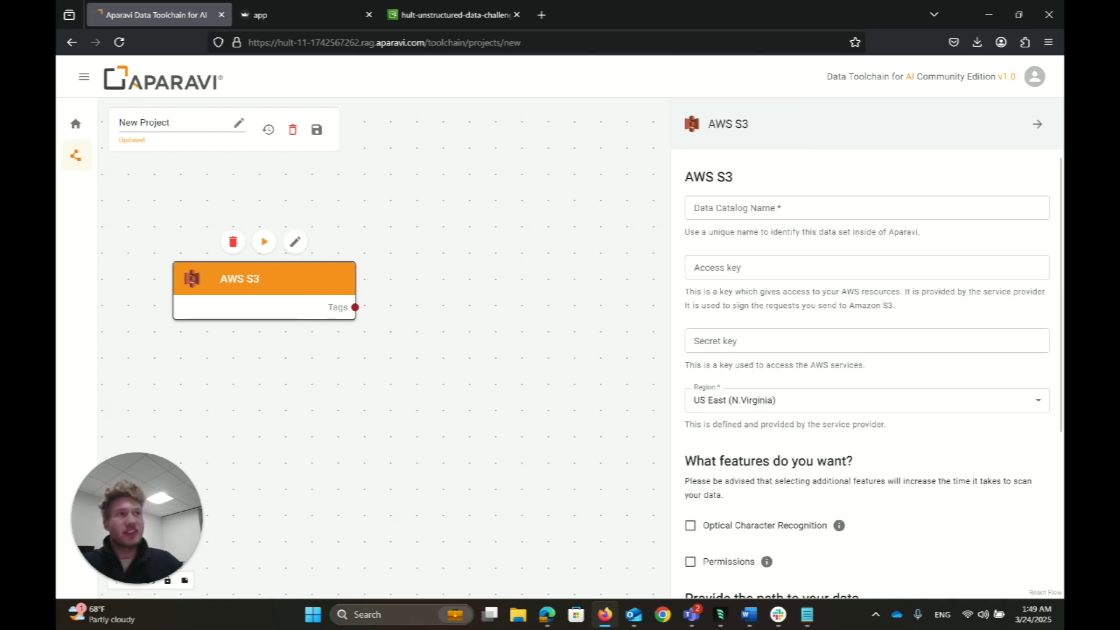
pyautogui.hotkey('alt', 'Tab')
pyautogui.click(813, 267)
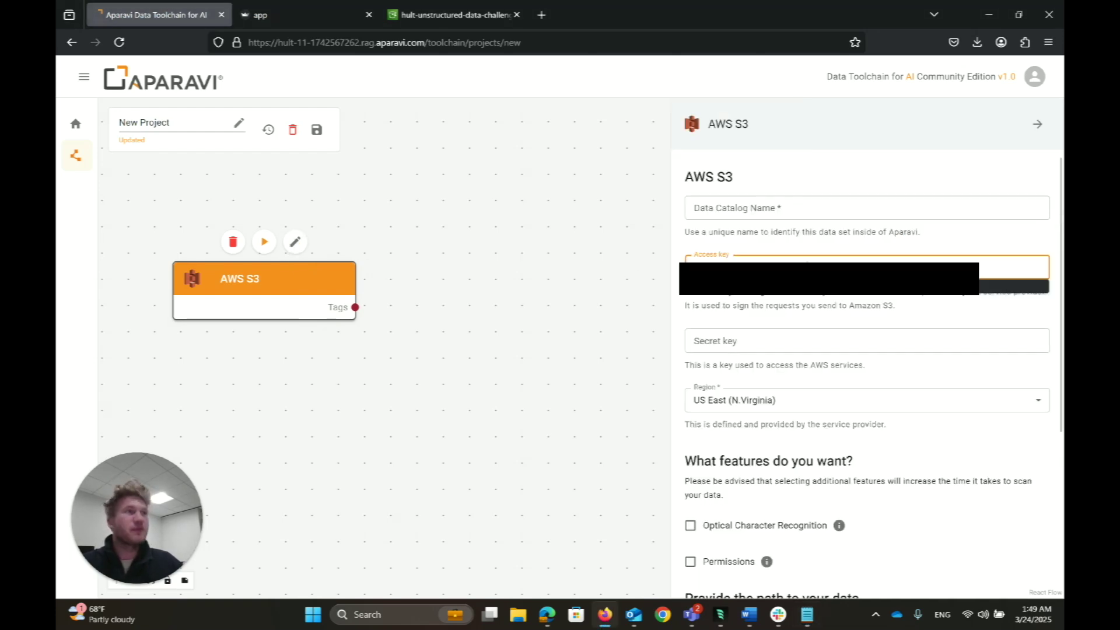
pyautogui.hotkey('alt', 'Tab')
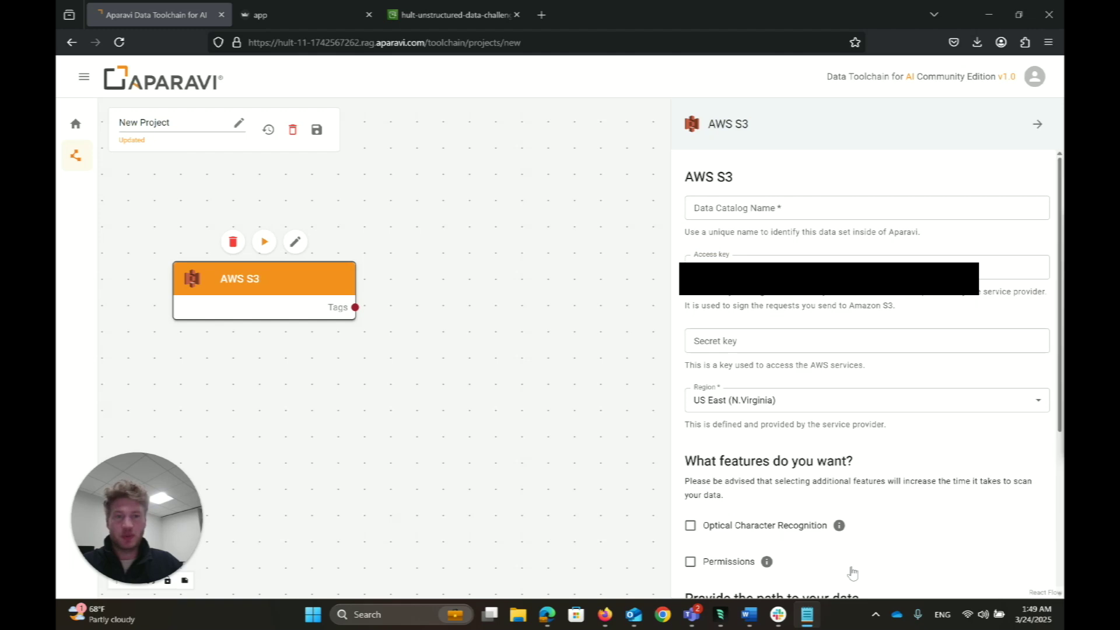
pyautogui.click(751, 343)
pyautogui.hotkey('ctrl', 'v')
# Step: Name the data catalog 'test'
pyautogui.click(742, 206)
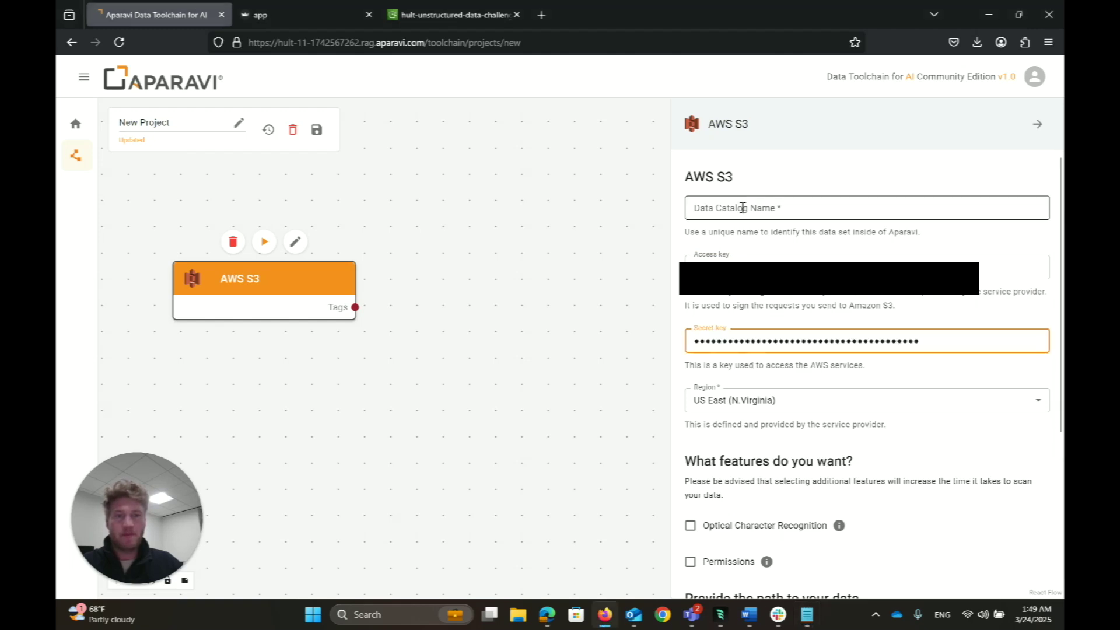
pyautogui.write('test')
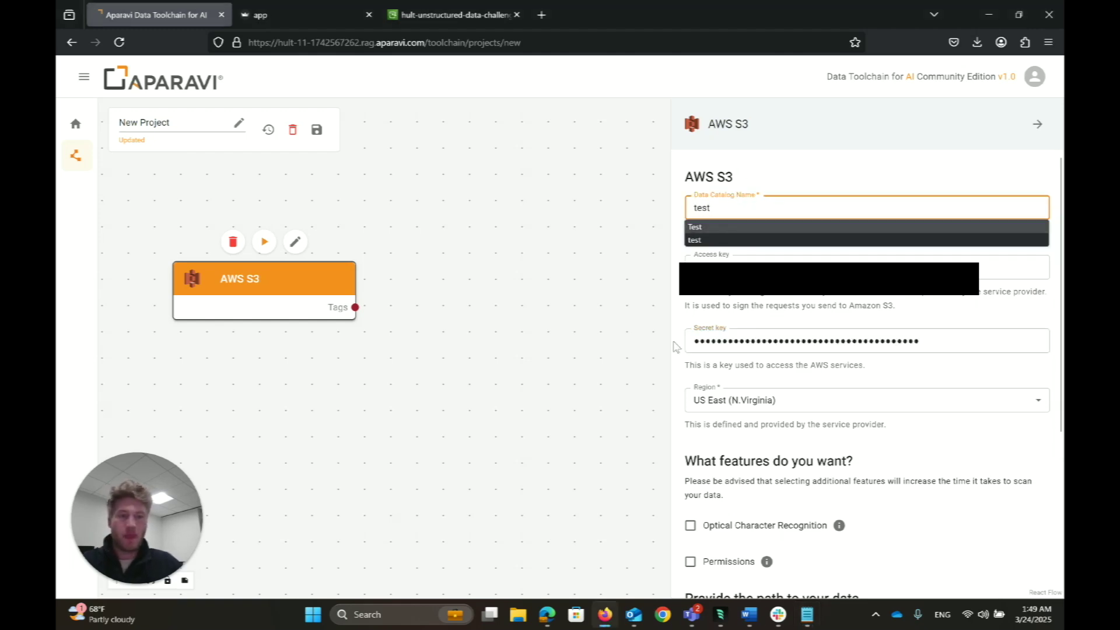
pyautogui.scroll(-2, 628, 408)
pyautogui.scroll(-2, 866, 476)
pyautogui.scroll(-2, 866, 476)
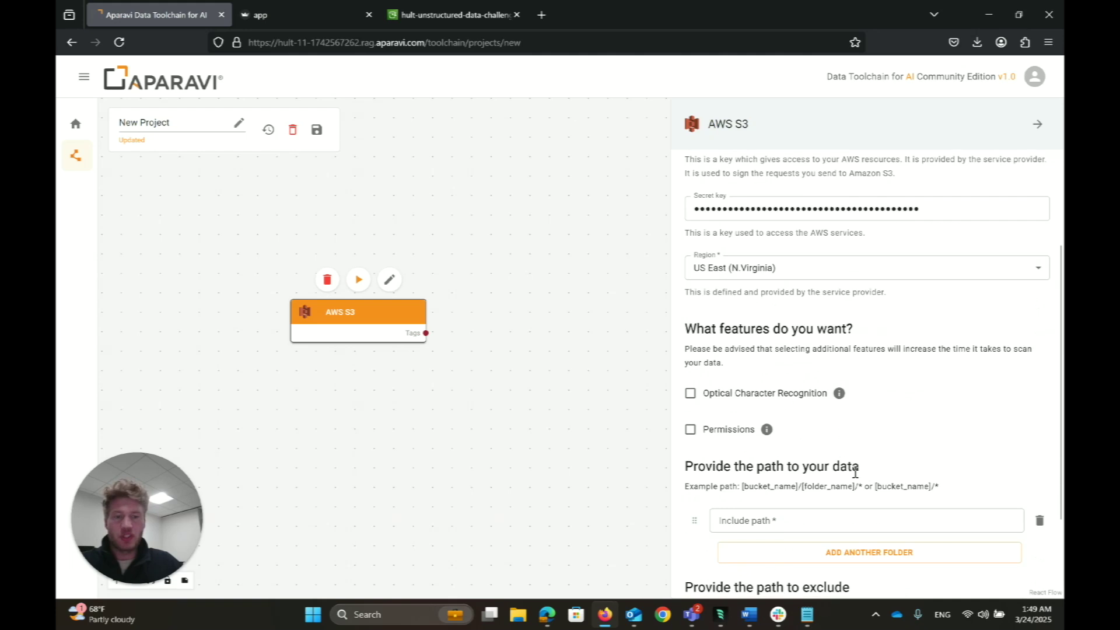
# Step: Set the include path to hult-unstructured-data-challenge/team1 and check the bucket in the S3 console
pyautogui.click(810, 518)
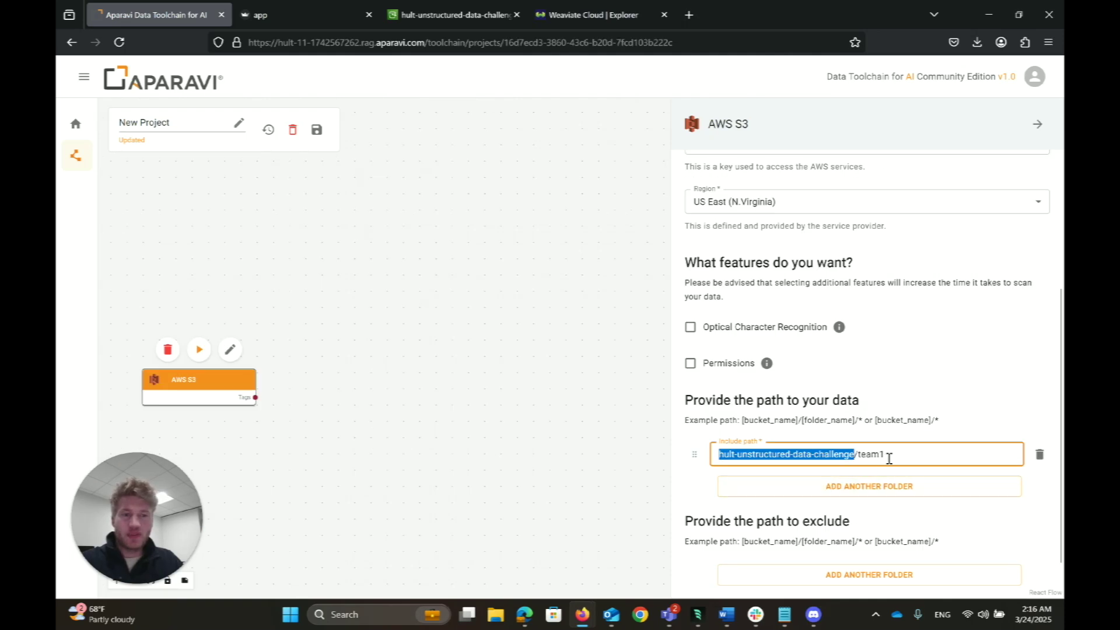
pyautogui.click(889, 459)
pyautogui.moveTo(886, 455); pyautogui.dragTo(857, 455)
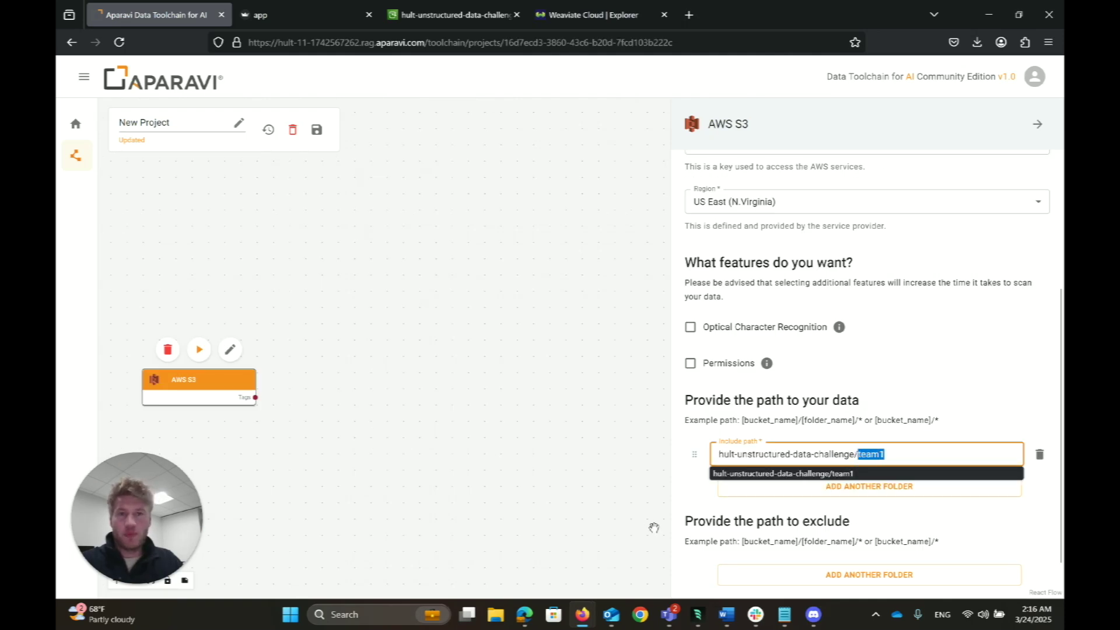
pyautogui.click(449, 14)
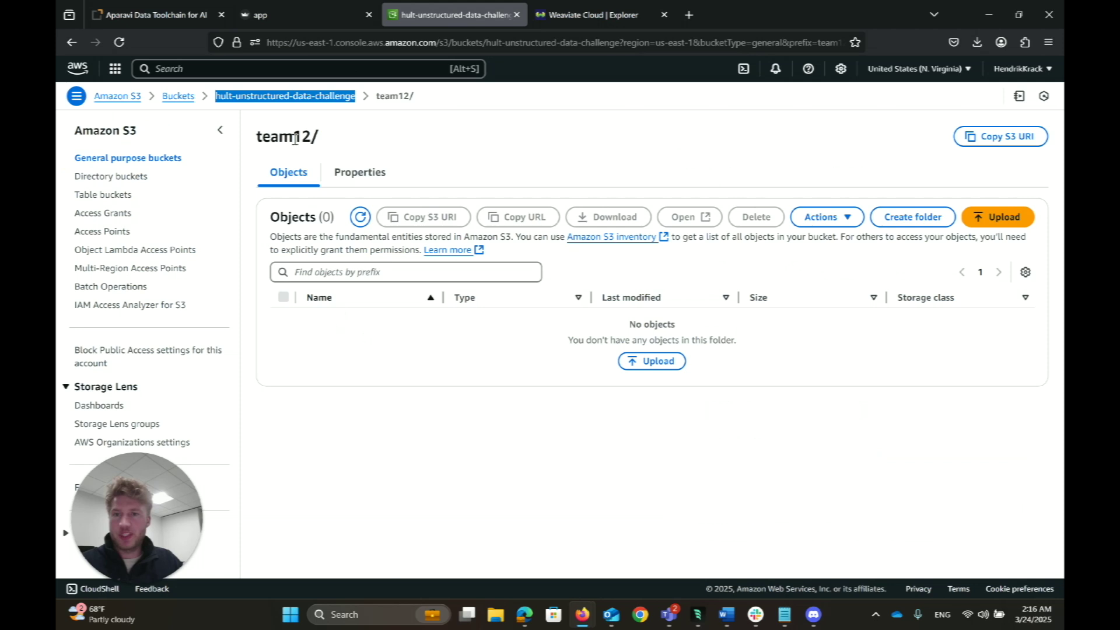
# Step: Confirm the bucket's team1/ folder holds two PDFs, then list nodes for the S3 Tags output in Aparavi
pyautogui.click(311, 97)
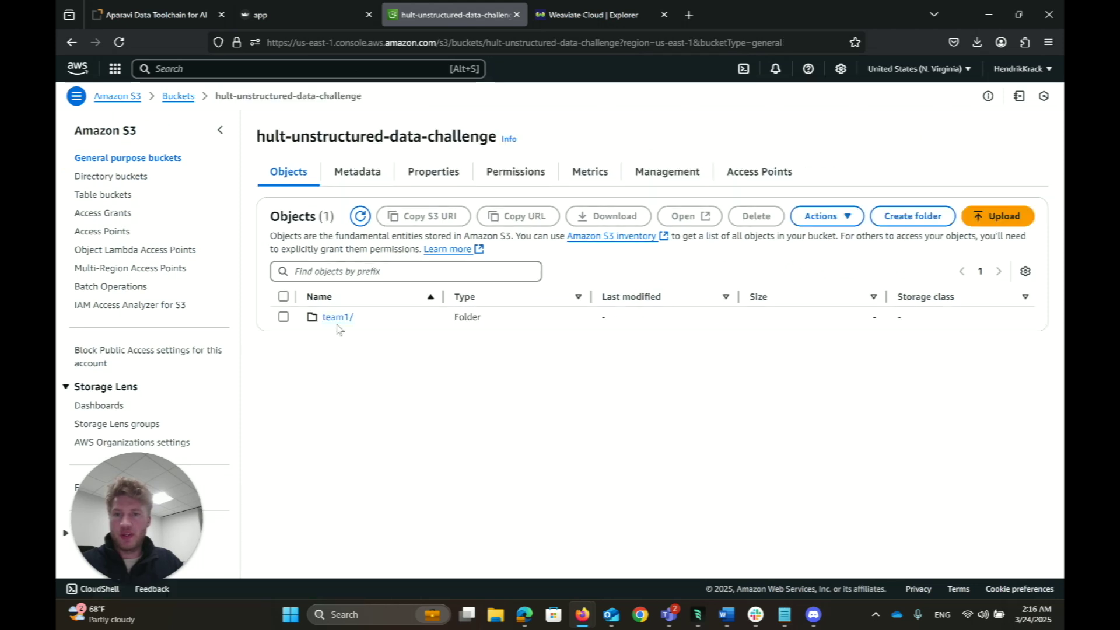
pyautogui.click(336, 318)
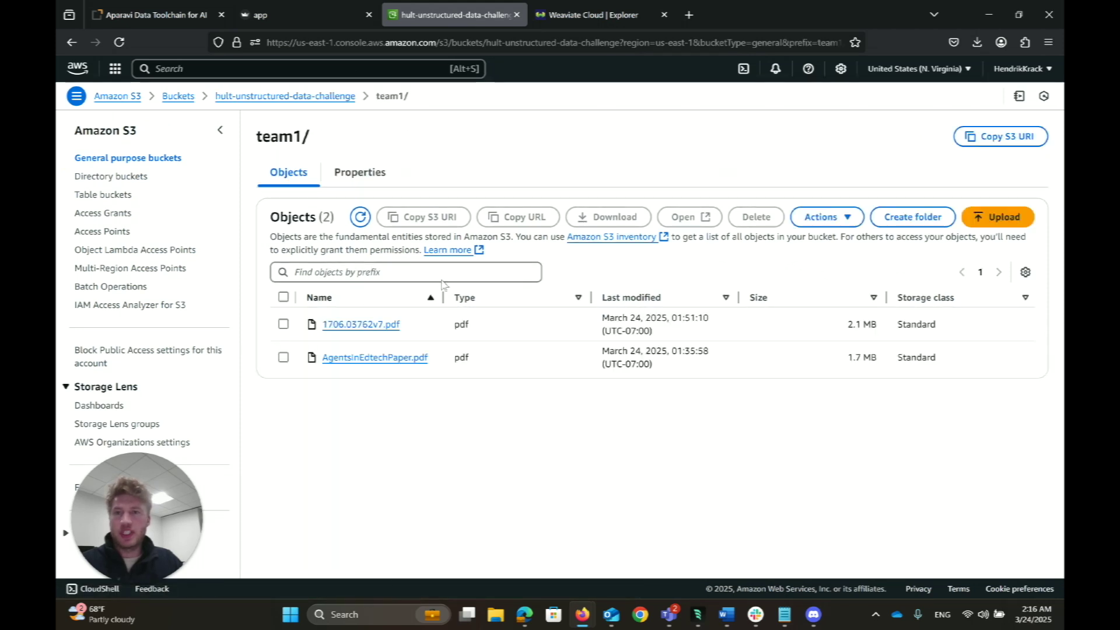
pyautogui.click(175, 12)
pyautogui.click(256, 397)
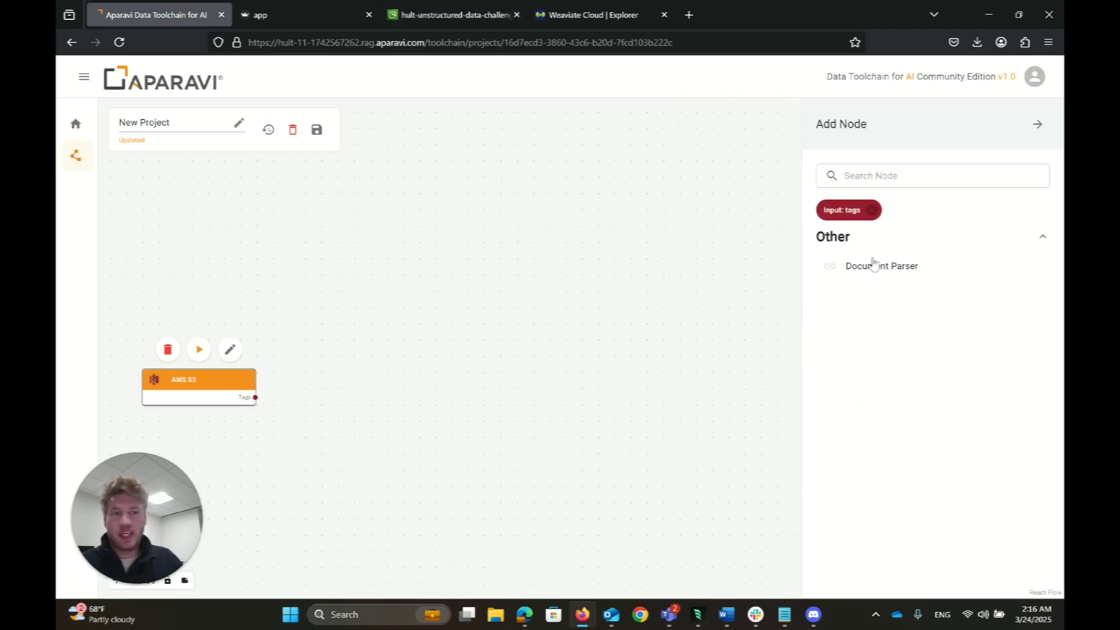
# Step: Add a Document Parser node and wire the AWS S3 Tags output into its Tags input
pyautogui.moveTo(881, 271); pyautogui.dragTo(337, 385)
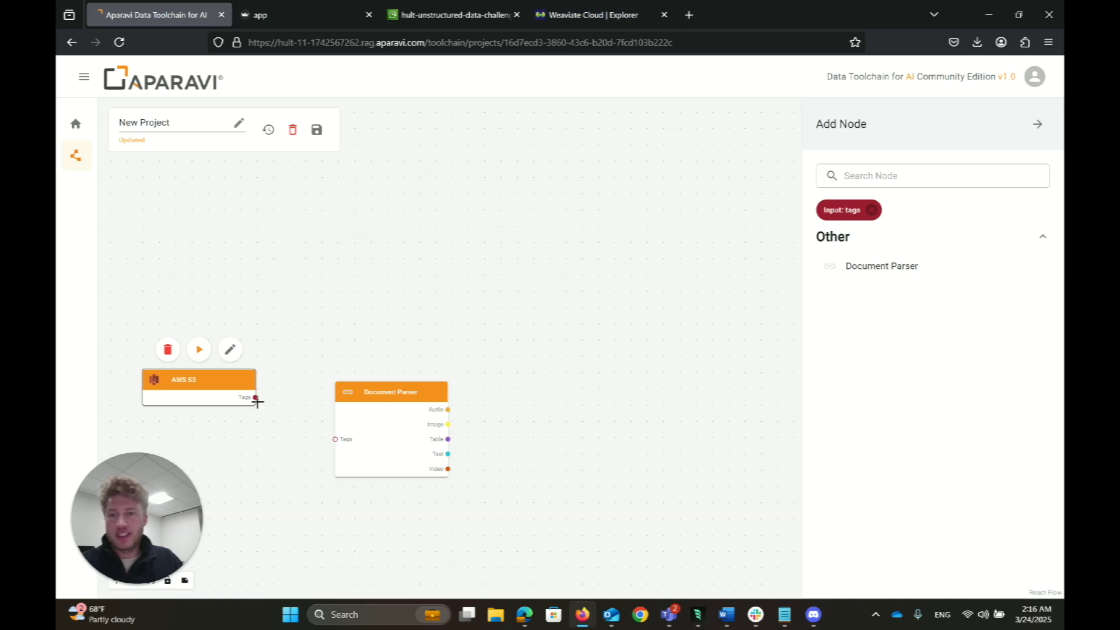
pyautogui.click(451, 428)
pyautogui.click(448, 426)
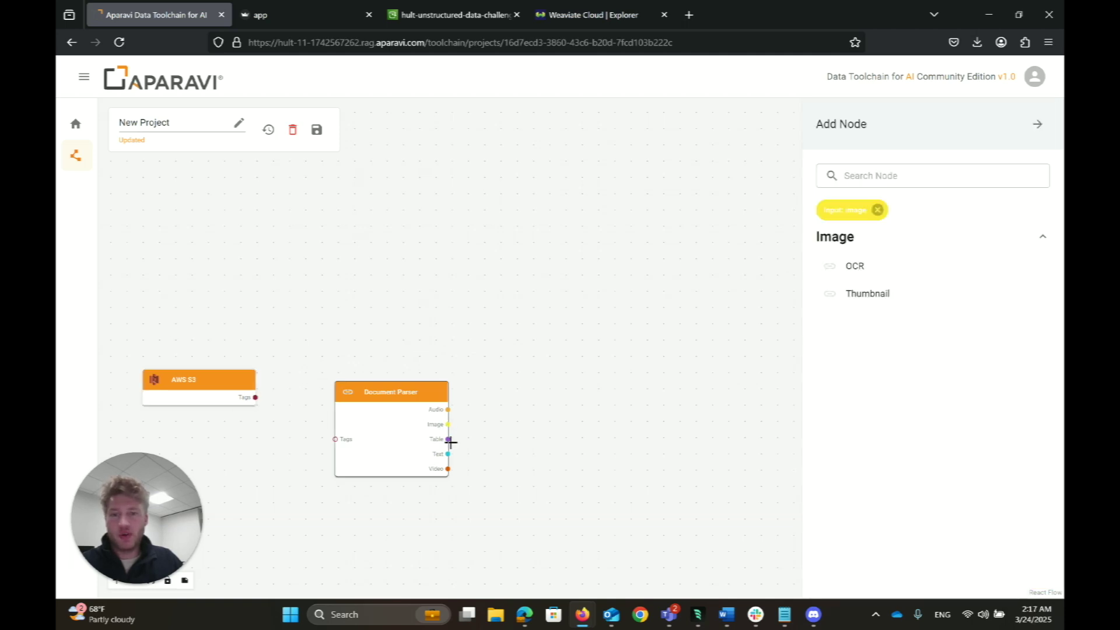
pyautogui.click(449, 440)
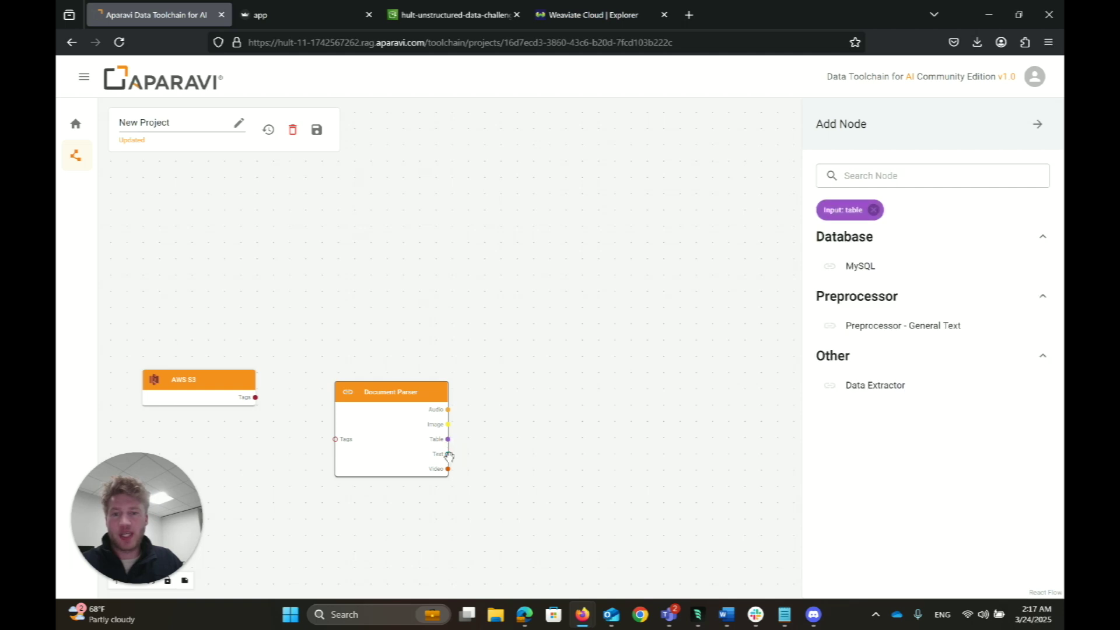
pyautogui.click(448, 454)
pyautogui.click(448, 469)
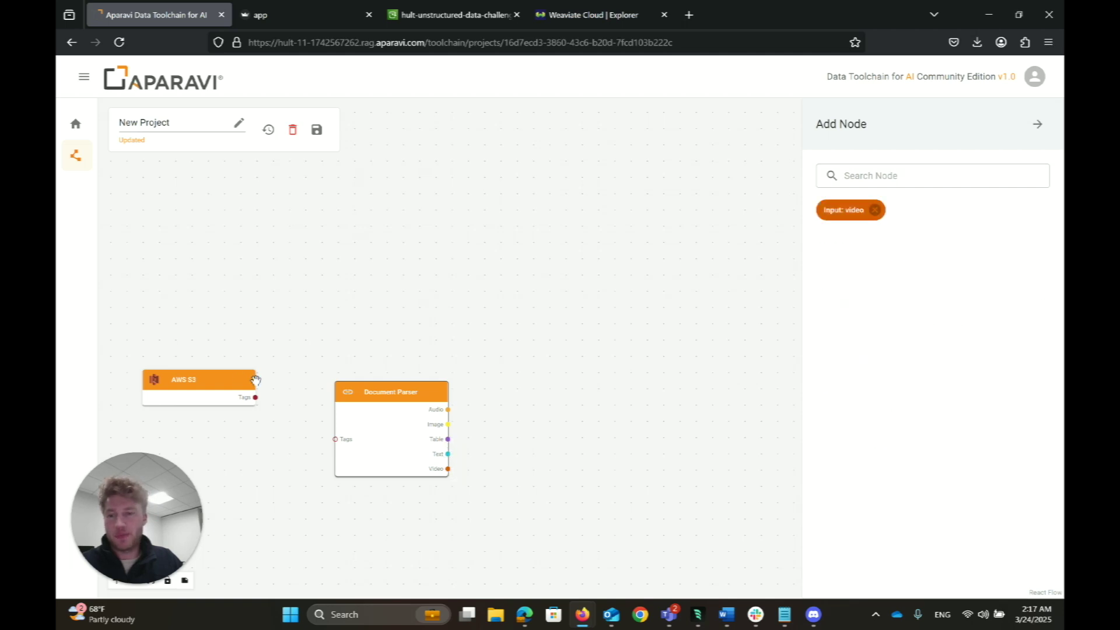
pyautogui.moveTo(355, 416); pyautogui.dragTo(333, 381)
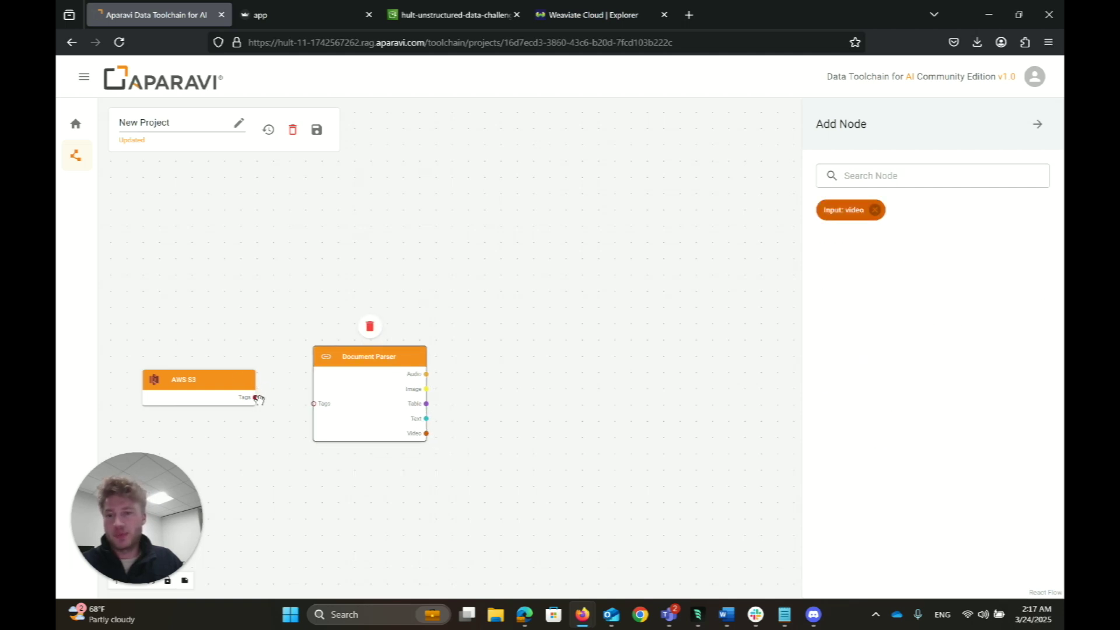
pyautogui.moveTo(257, 399); pyautogui.dragTo(347, 362)
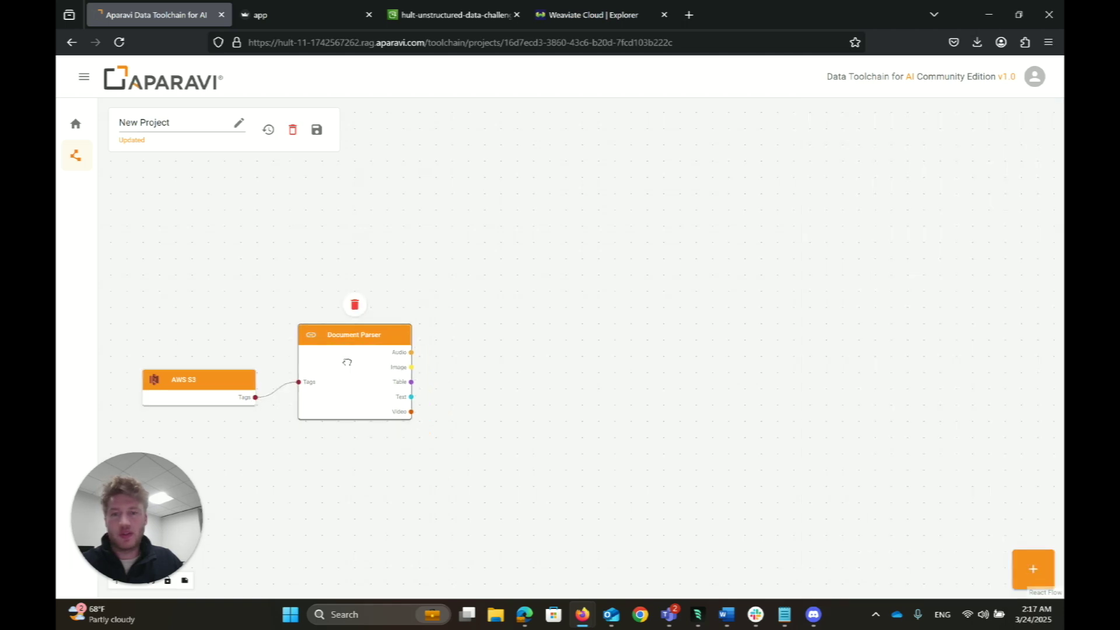
# Step: Add a Preprocessor - General Text node fed by the parser's Text output and save it at string length 512
pyautogui.click(412, 397)
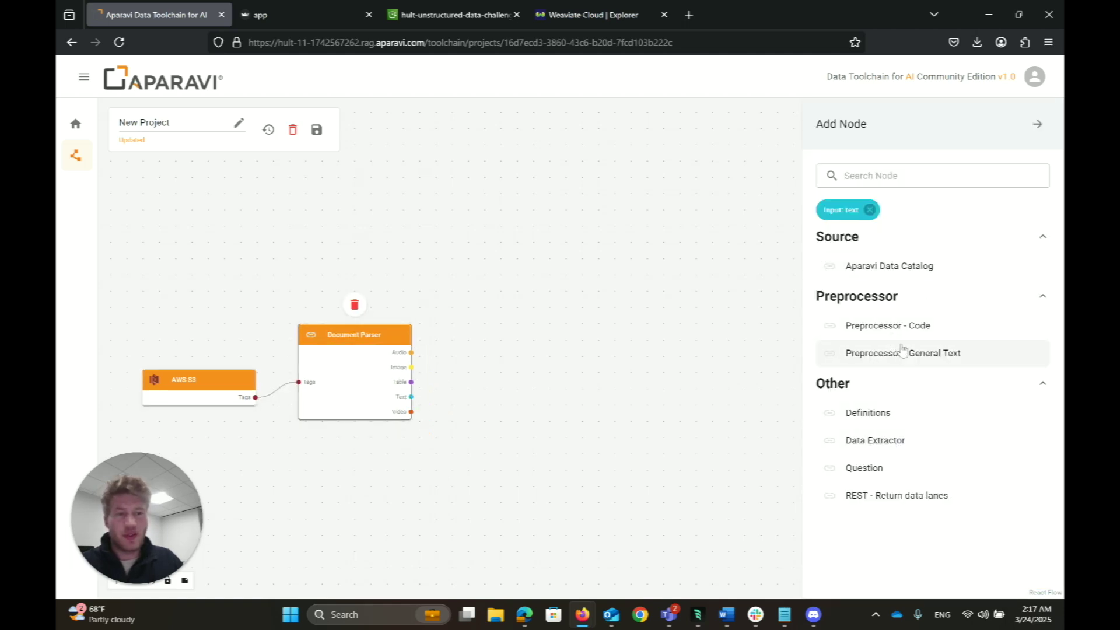
pyautogui.moveTo(902, 360); pyautogui.dragTo(554, 349)
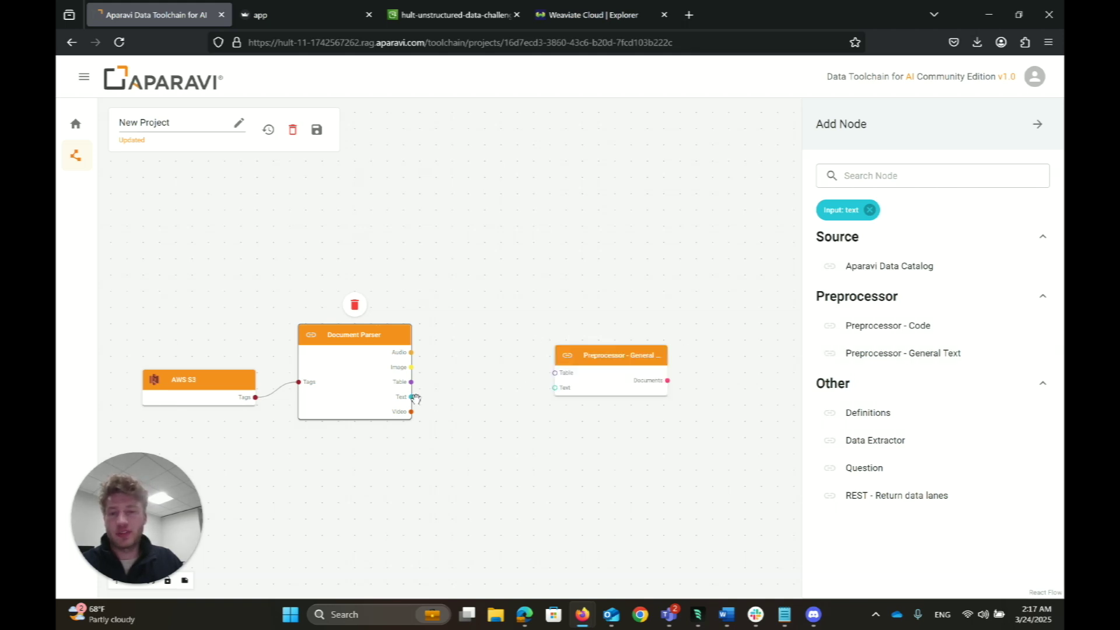
pyautogui.moveTo(414, 399); pyautogui.dragTo(520, 363)
pyautogui.click(546, 314)
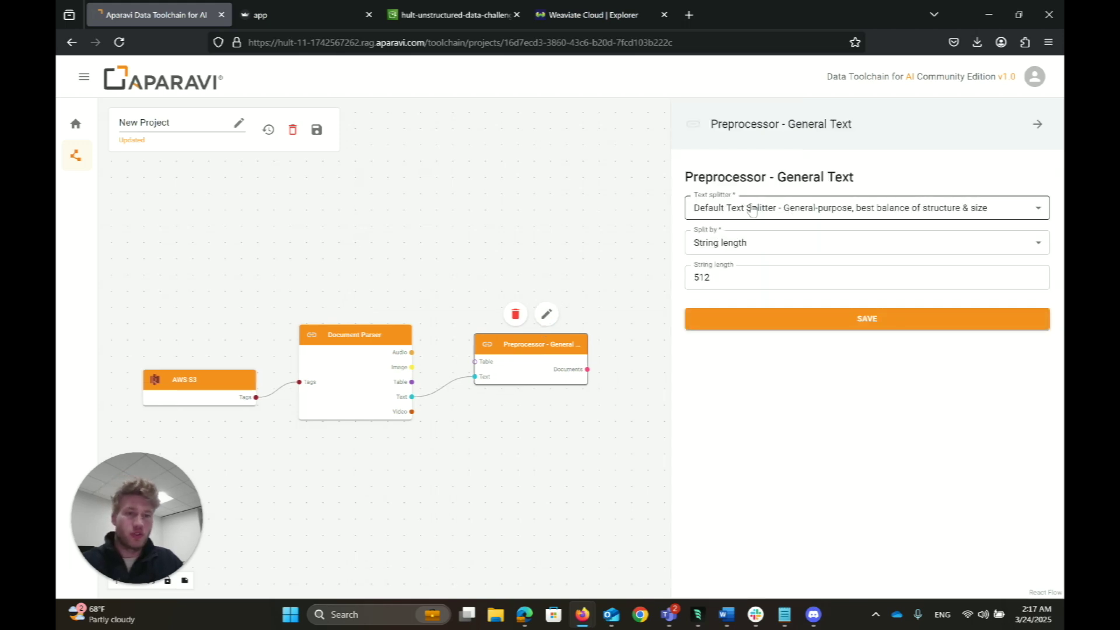
pyautogui.click(743, 318)
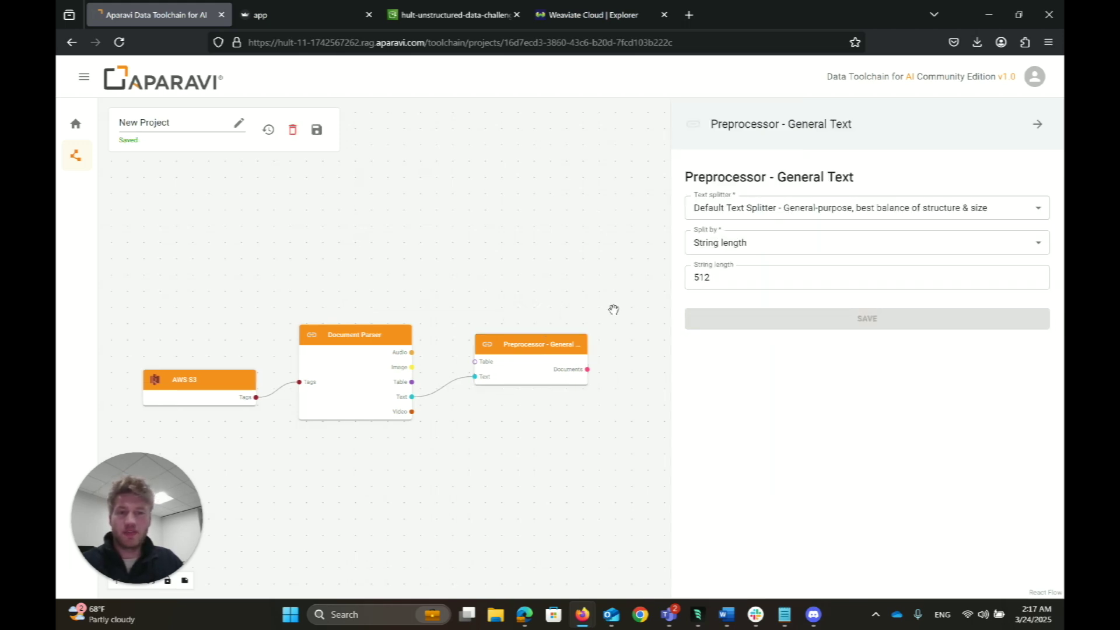
# Step: Pan the canvas and list nodes that accept the preprocessor's documents
pyautogui.moveTo(563, 276); pyautogui.dragTo(465, 221)
pyautogui.scroll(-2, 510, 217)
pyautogui.scroll(-3, 555, 233)
pyautogui.click(482, 260)
# Step: Add an Embedding - OpenAI node and feed it the preprocessor's Documents output
pyautogui.moveTo(897, 294); pyautogui.dragTo(591, 243)
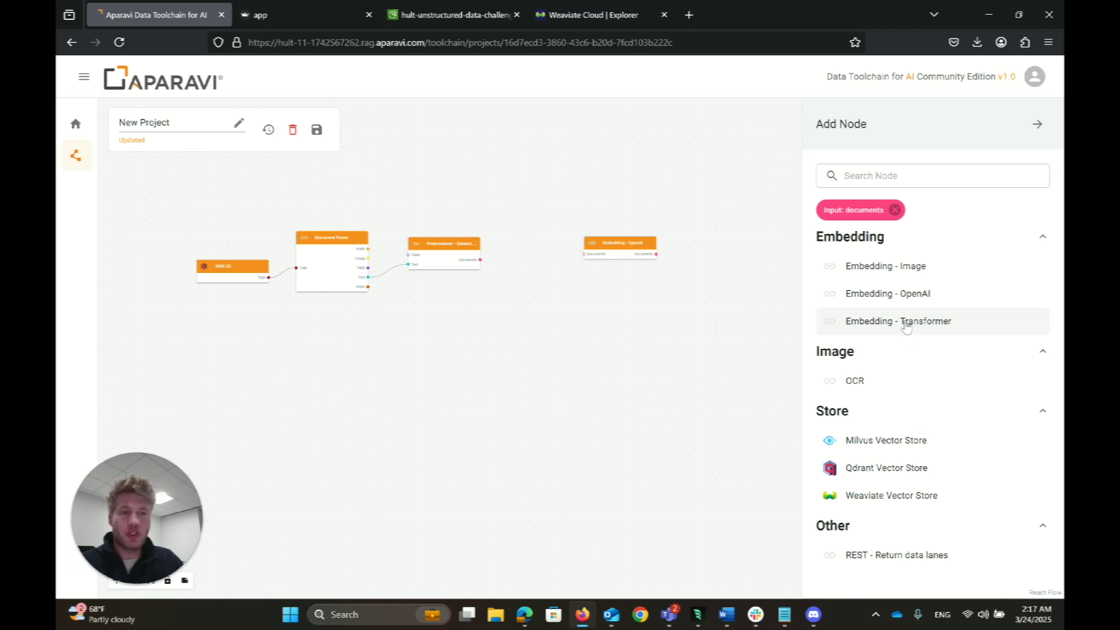
pyautogui.moveTo(622, 255); pyautogui.dragTo(574, 248)
pyautogui.scroll(5, 555, 266)
pyautogui.moveTo(420, 255); pyautogui.dragTo(522, 231)
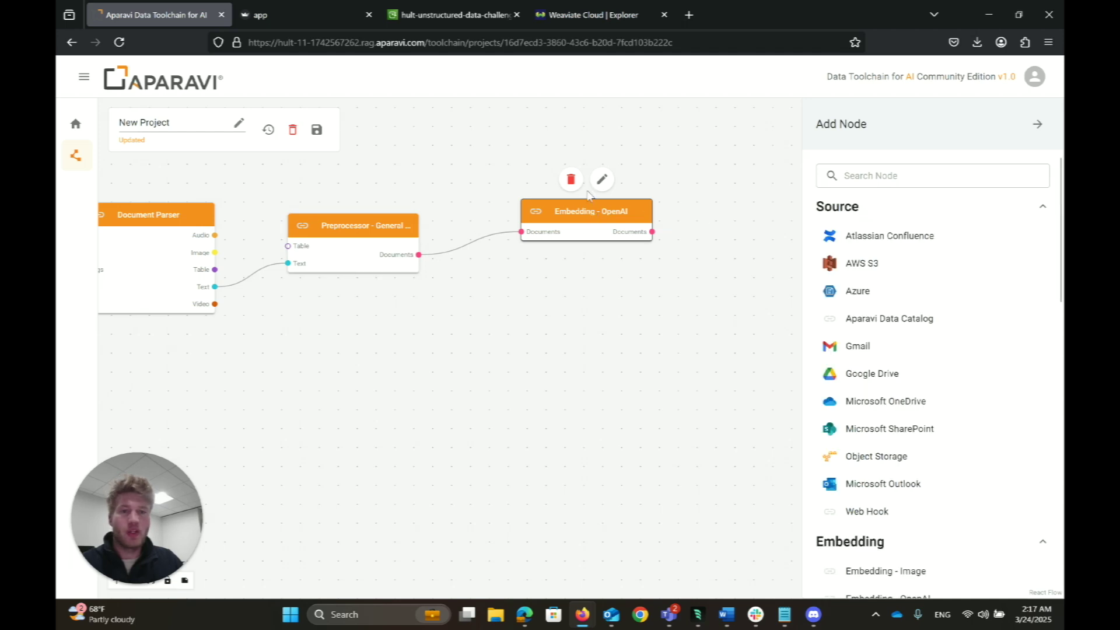
# Step: Set the OpenAI embedding model to Text Large, paste the API key, and save
pyautogui.click(602, 179)
pyautogui.click(849, 208)
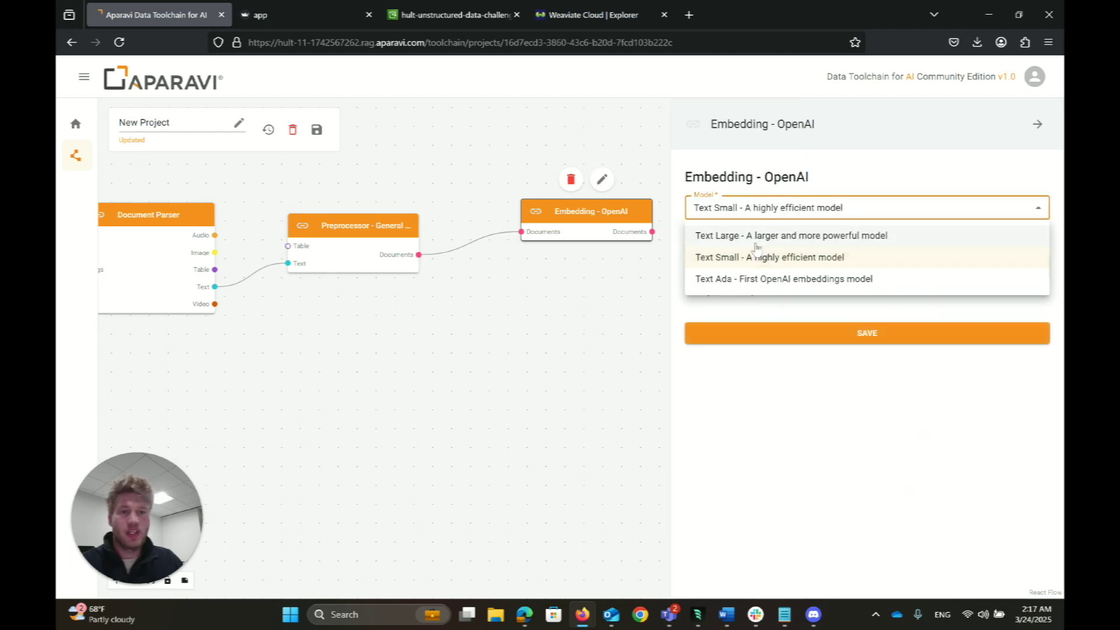
pyautogui.click(759, 237)
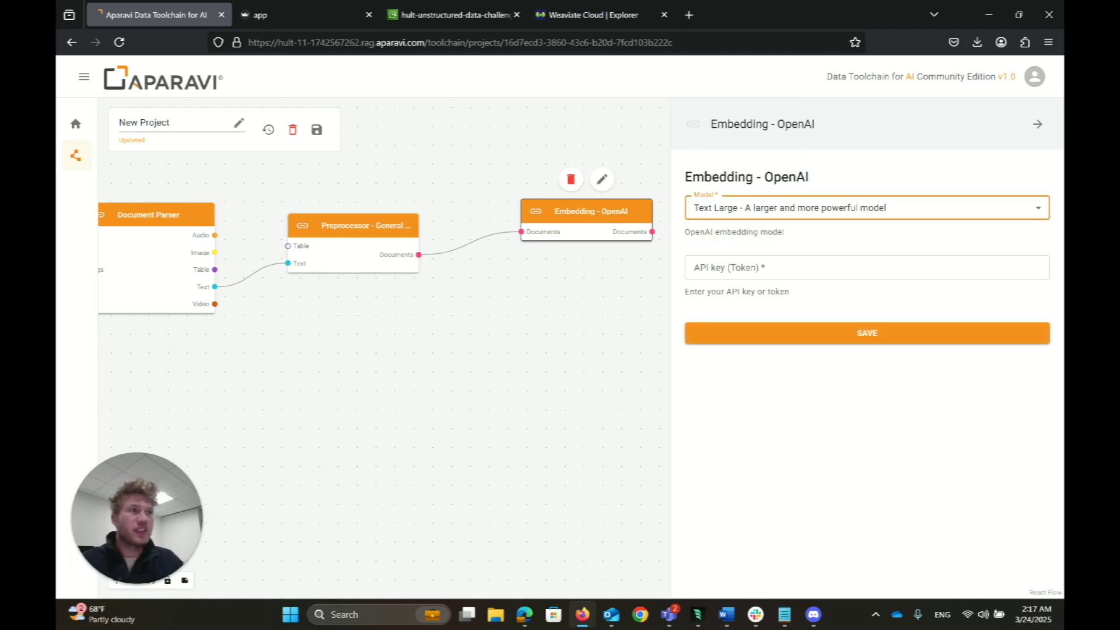
pyautogui.hotkey('alt', 'Tab')
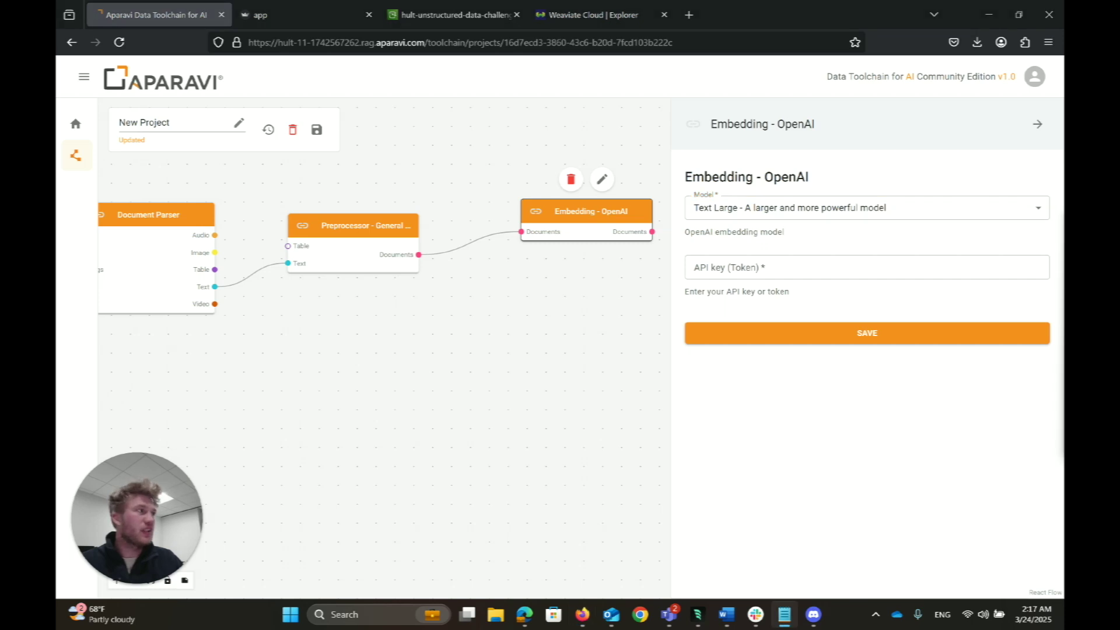
pyautogui.click(758, 267)
pyautogui.hotkey('ctrl', 'v')
pyautogui.click(765, 336)
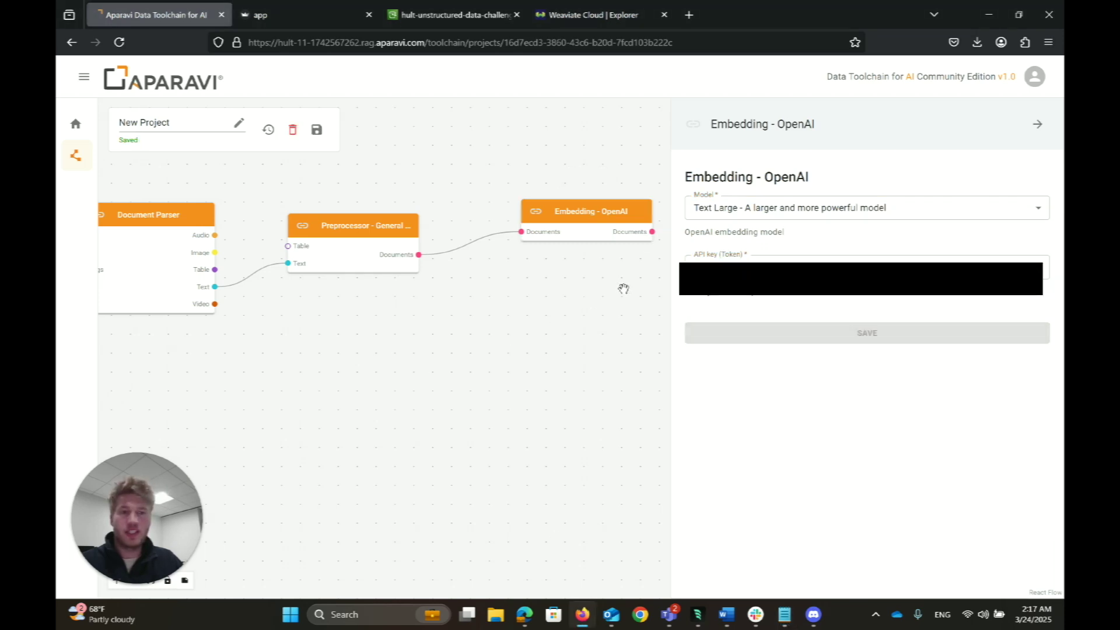
# Step: Add a Weaviate Vector Store node fed by the embedding Documents output and open its settings
pyautogui.click(653, 232)
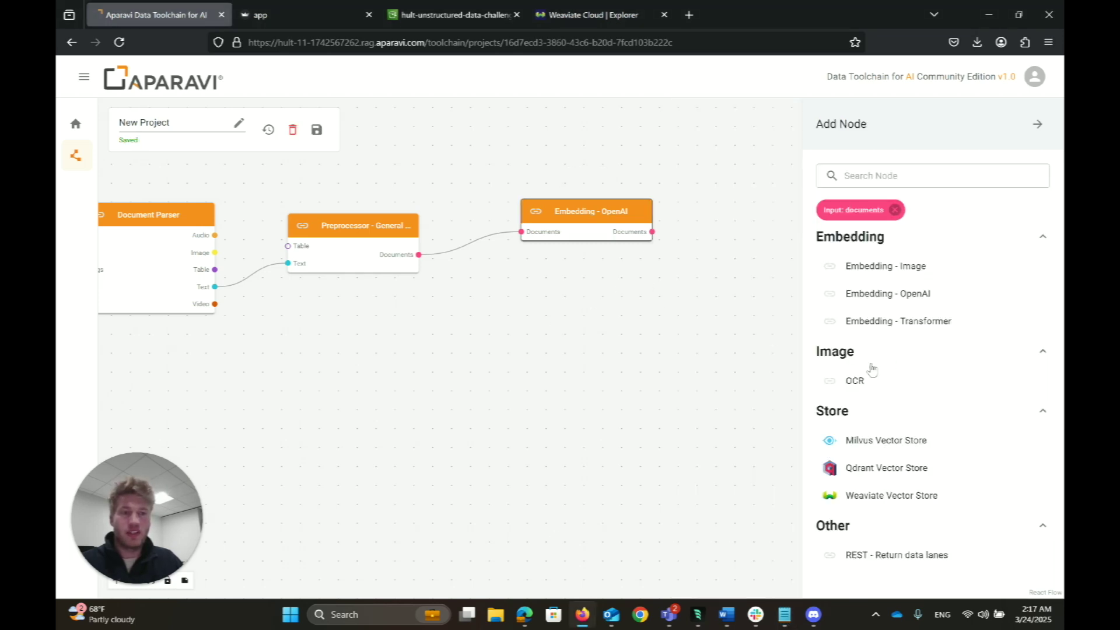
pyautogui.moveTo(870, 497); pyautogui.dragTo(737, 198)
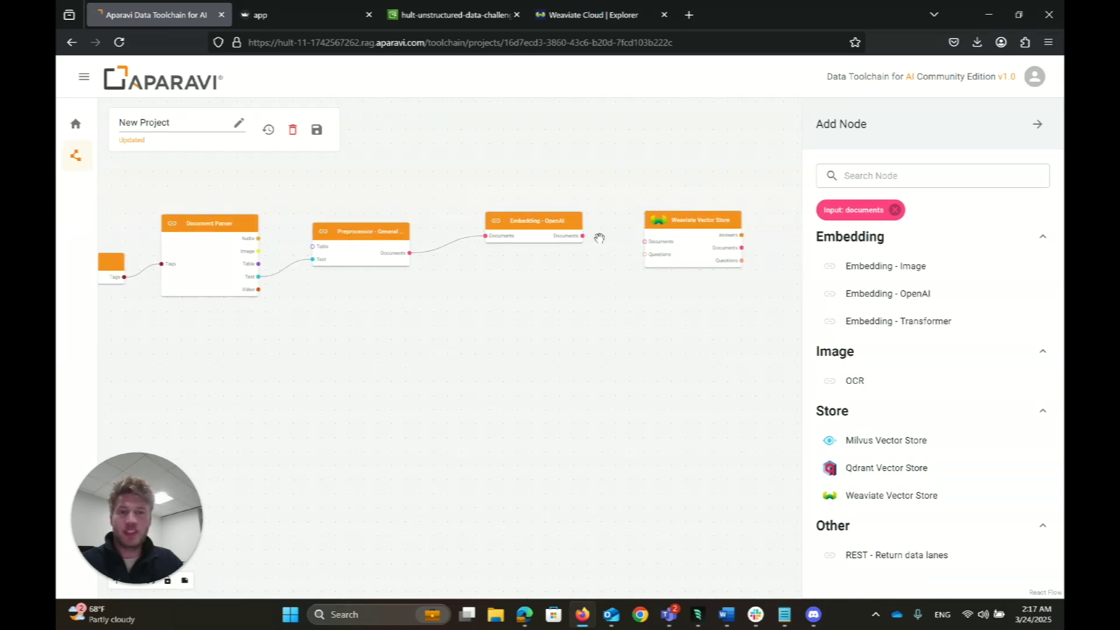
pyautogui.moveTo(585, 238); pyautogui.dragTo(644, 241)
pyautogui.click(683, 223)
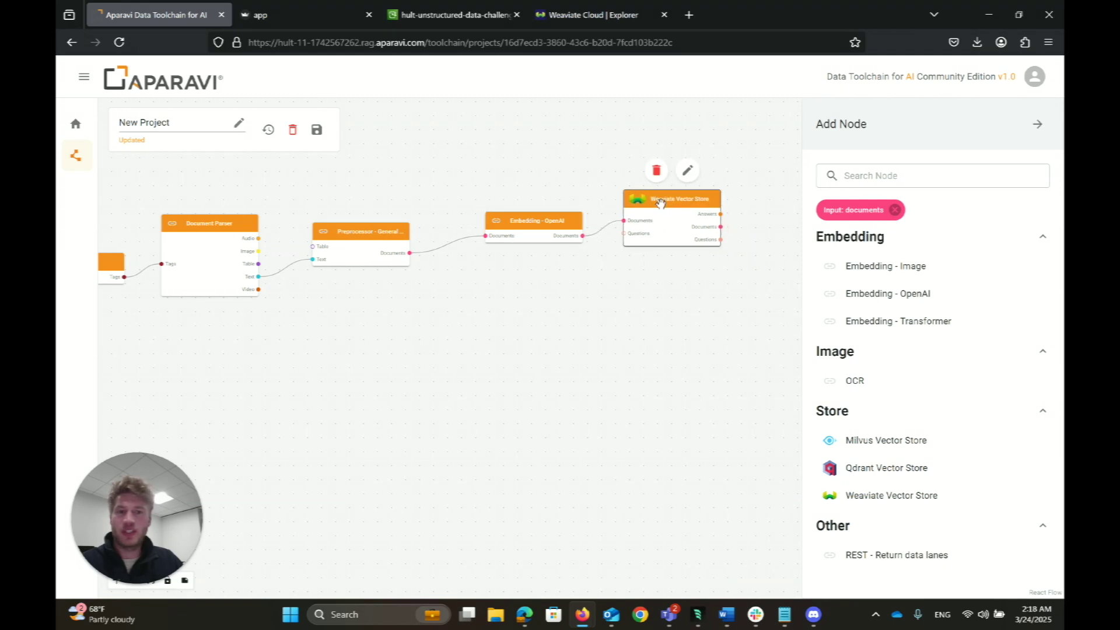
pyautogui.click(689, 171)
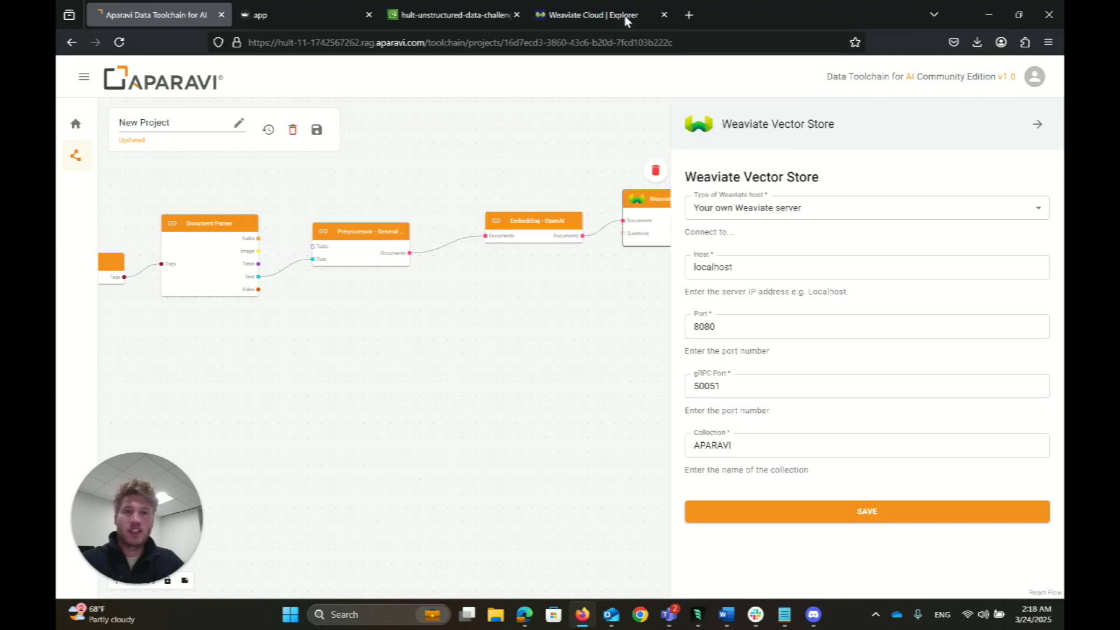
# Step: Copy the hultdemochallenge cluster's REST endpoint from Weaviate Cloud
pyautogui.click(625, 16)
pyautogui.click(137, 244)
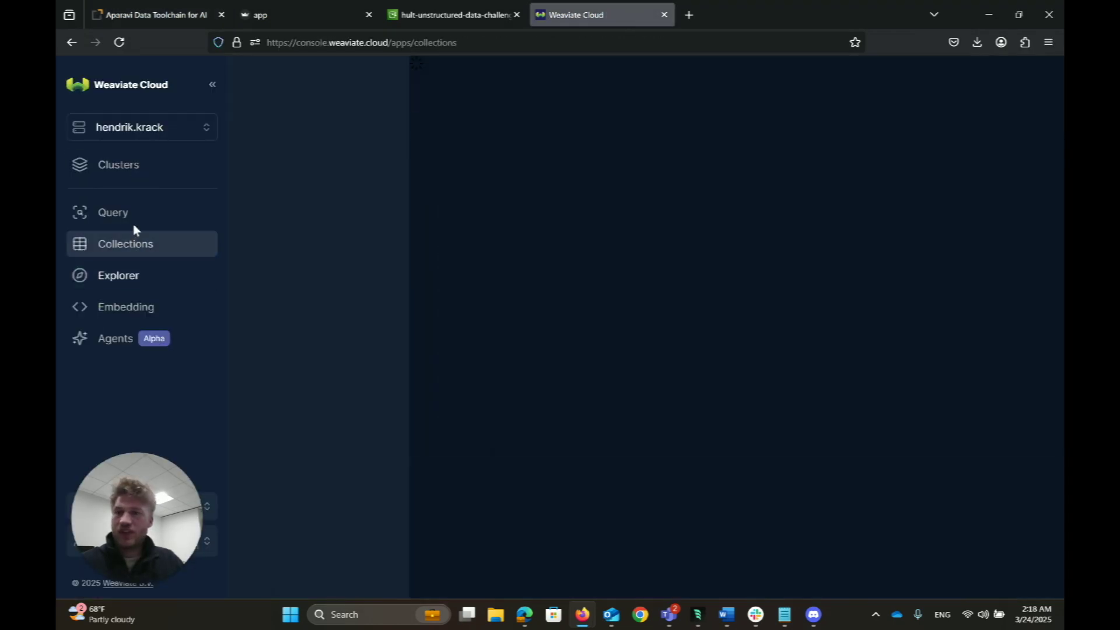
pyautogui.click(132, 165)
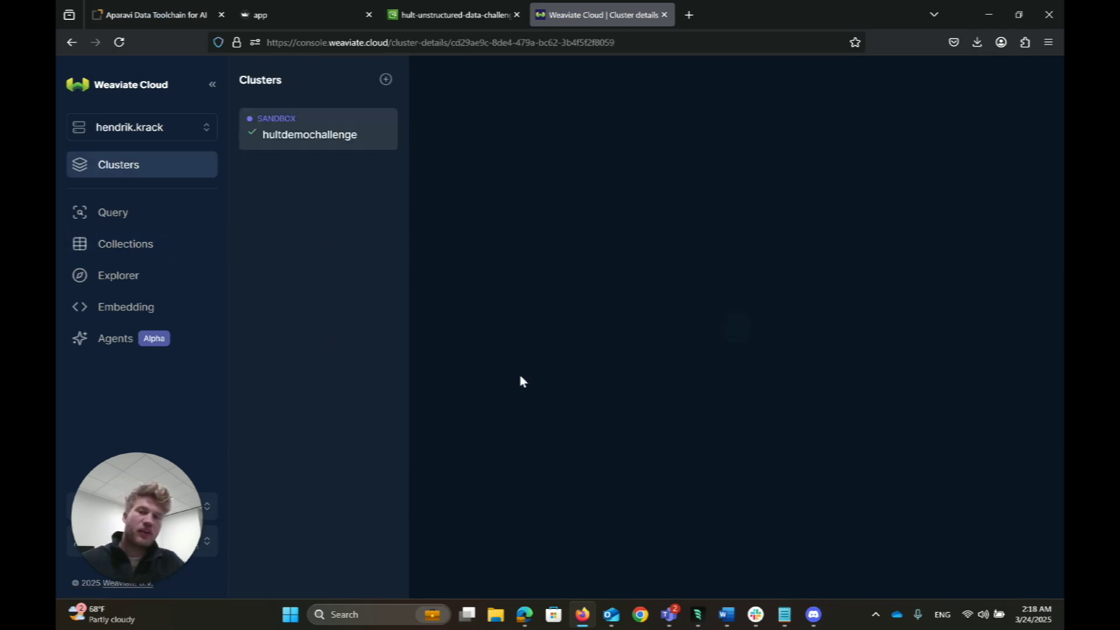
pyautogui.click(939, 265)
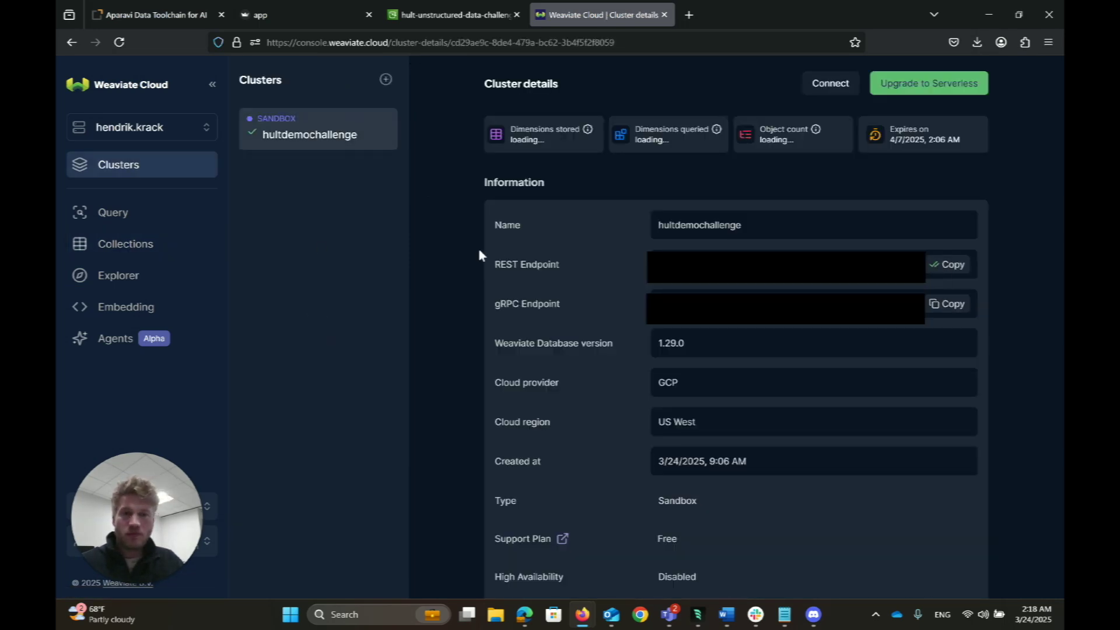
pyautogui.click(452, 15)
pyautogui.click(154, 15)
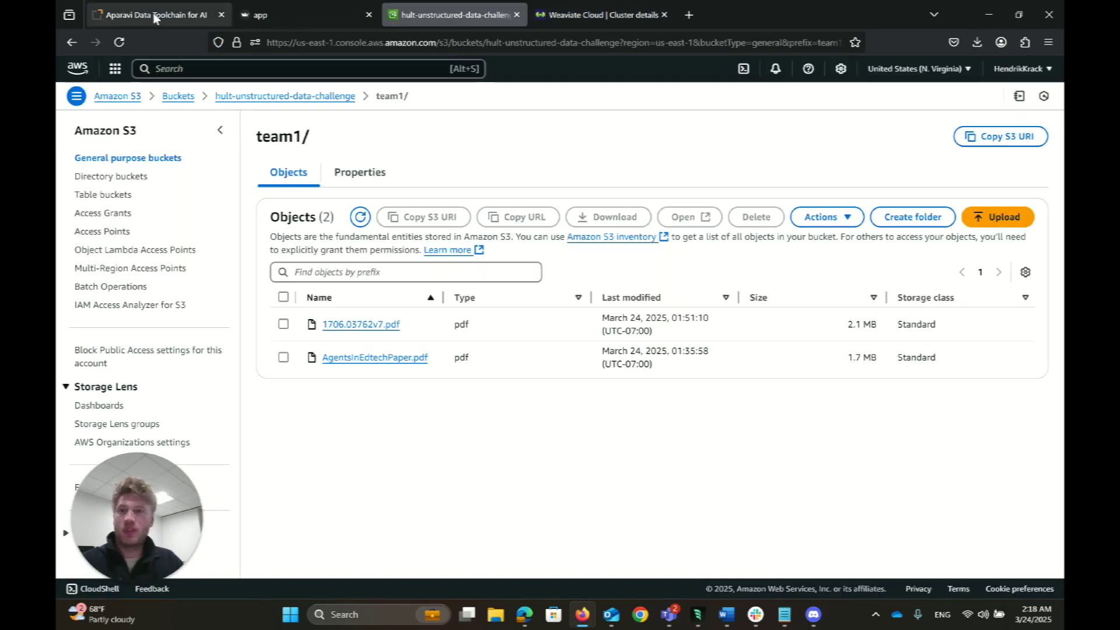
pyautogui.click(753, 212)
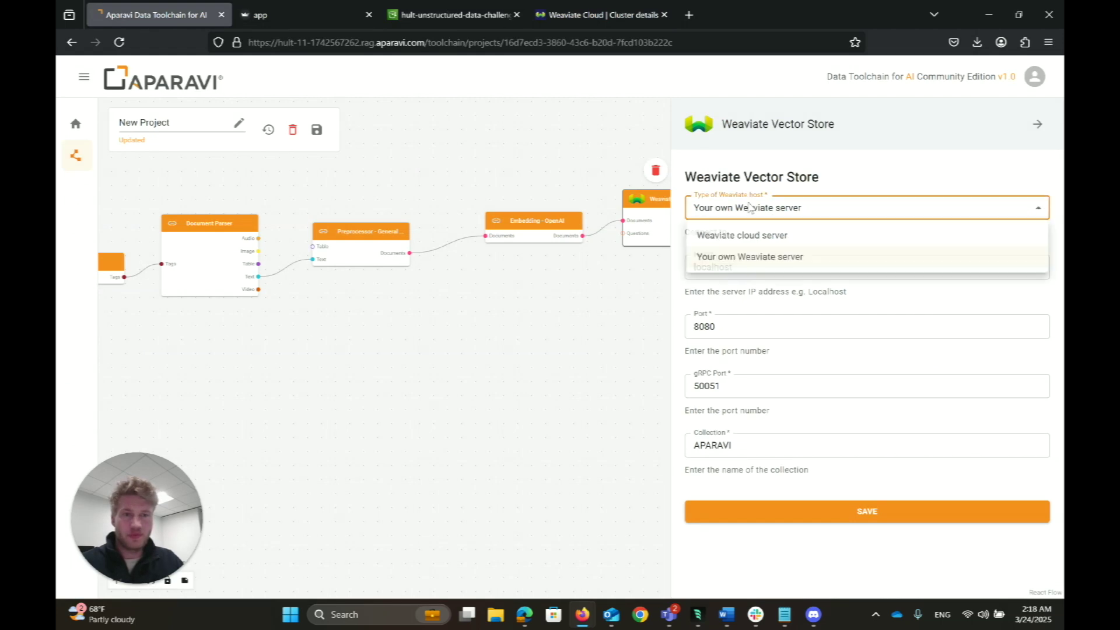
pyautogui.click(737, 240)
pyautogui.click(729, 272)
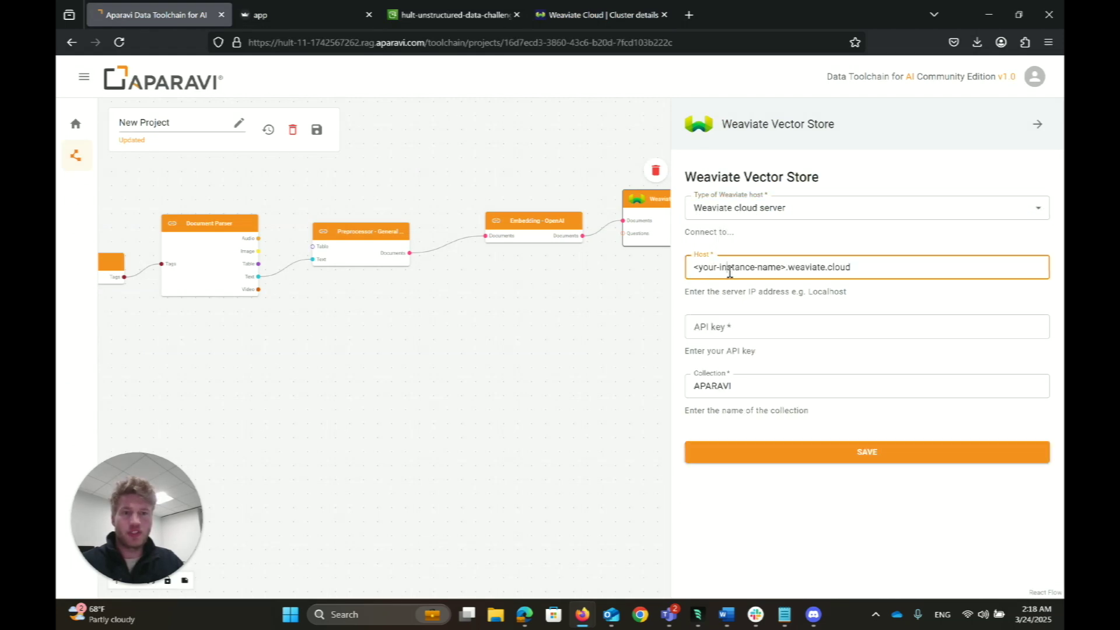
pyautogui.moveTo(858, 274); pyautogui.dragTo(638, 286)
pyautogui.hotkey('ctrl', 'v')
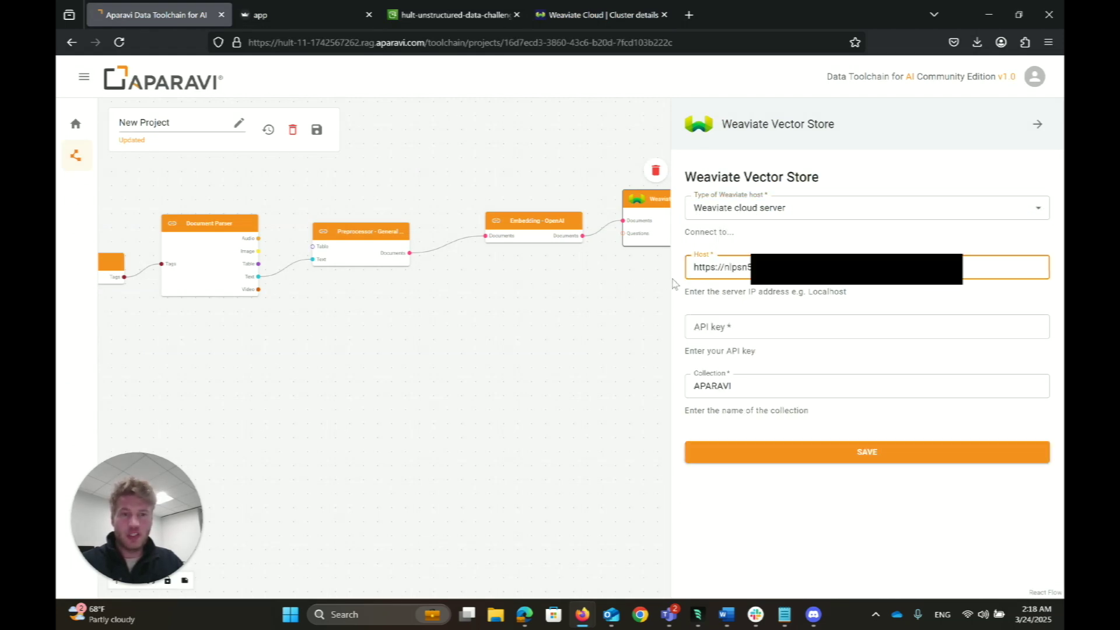
pyautogui.moveTo(728, 269); pyautogui.dragTo(590, 264)
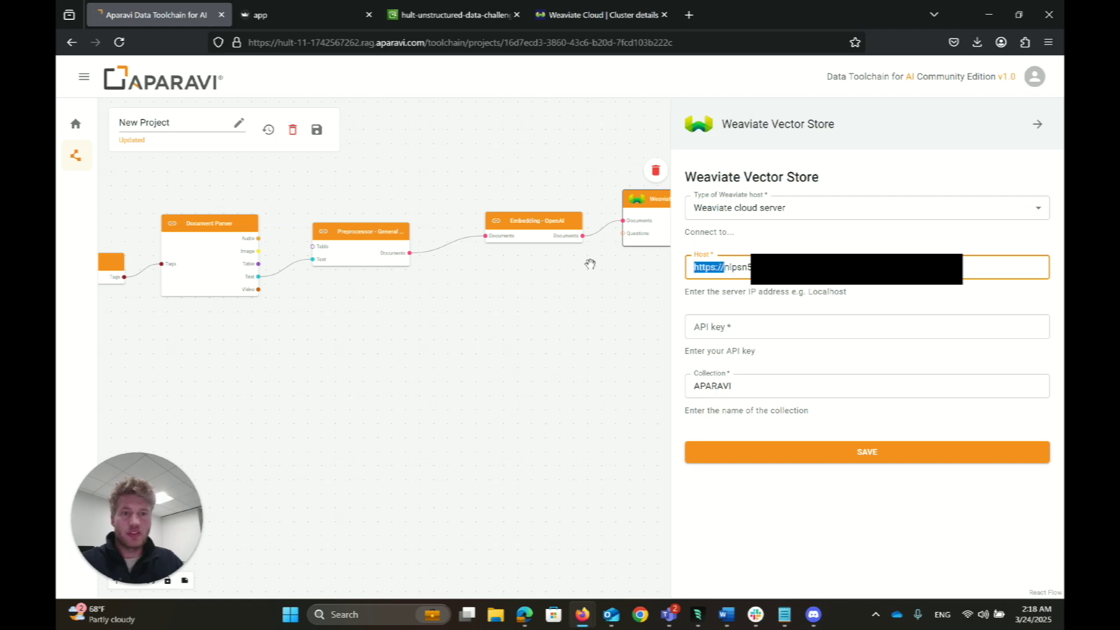
pyautogui.press('BackSpace')
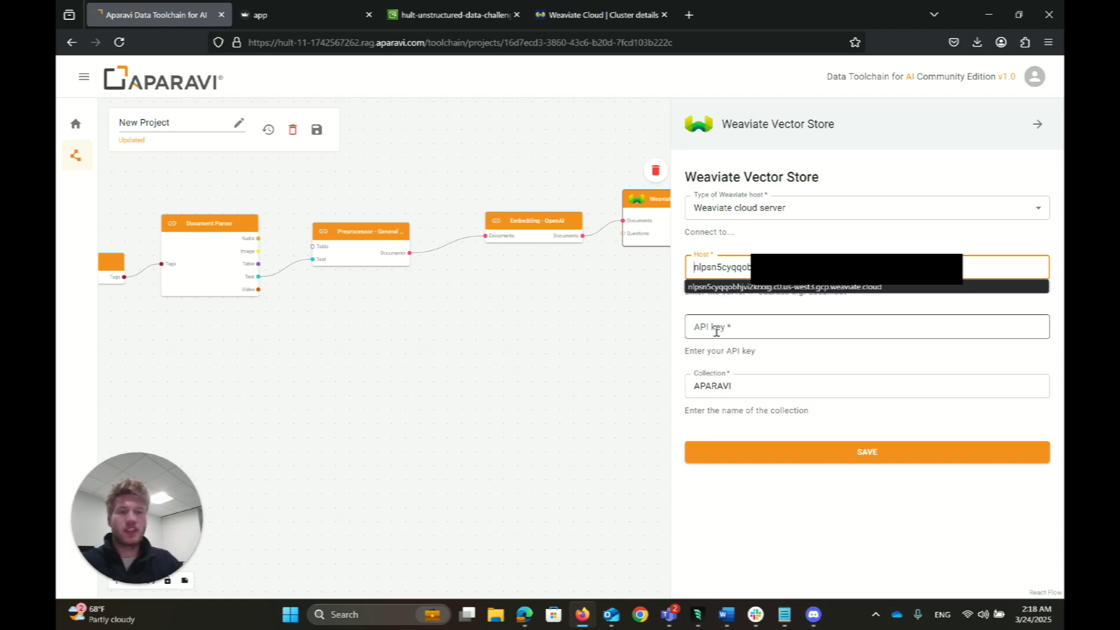
# Step: Copy the cluster's Admin API key from Weaviate Cloud into the Weaviate API key field
pyautogui.click(708, 327)
pyautogui.click(587, 13)
pyautogui.click(948, 248)
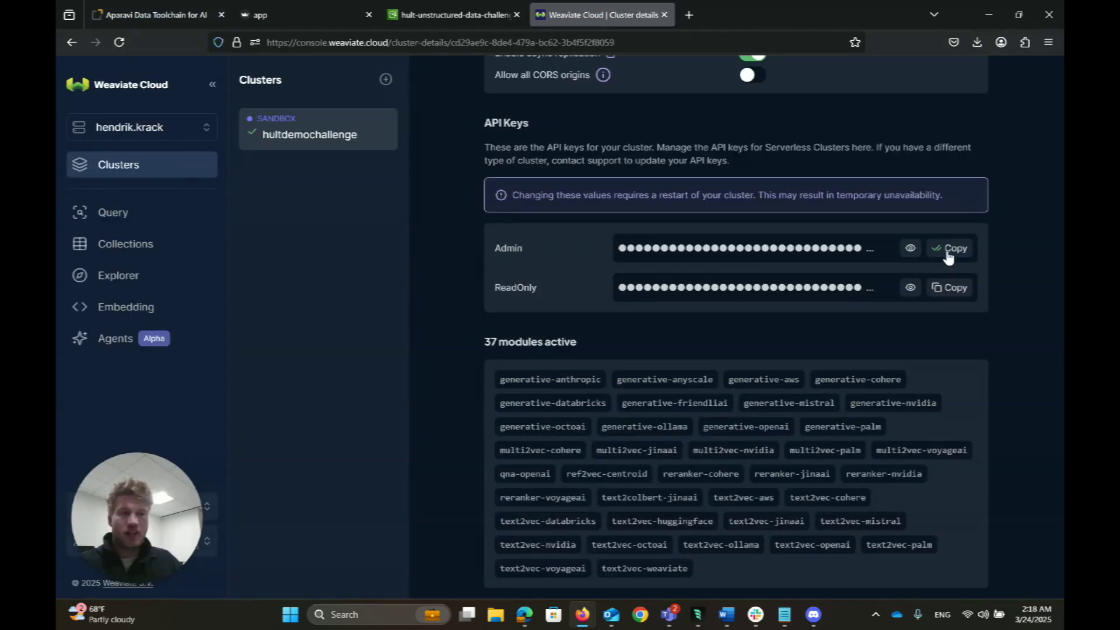
pyautogui.click(155, 14)
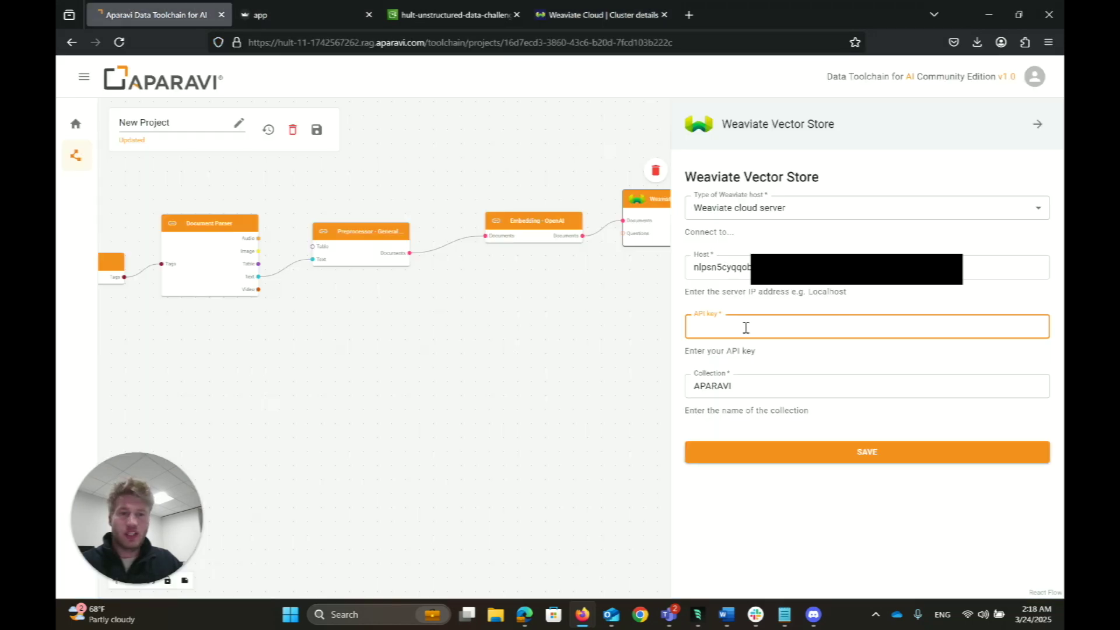
pyautogui.hotkey('ctrl', 'v')
# Step: Reopen the Weaviate settings, change the collection from APARAVI to Test, and save
pyautogui.click(638, 362)
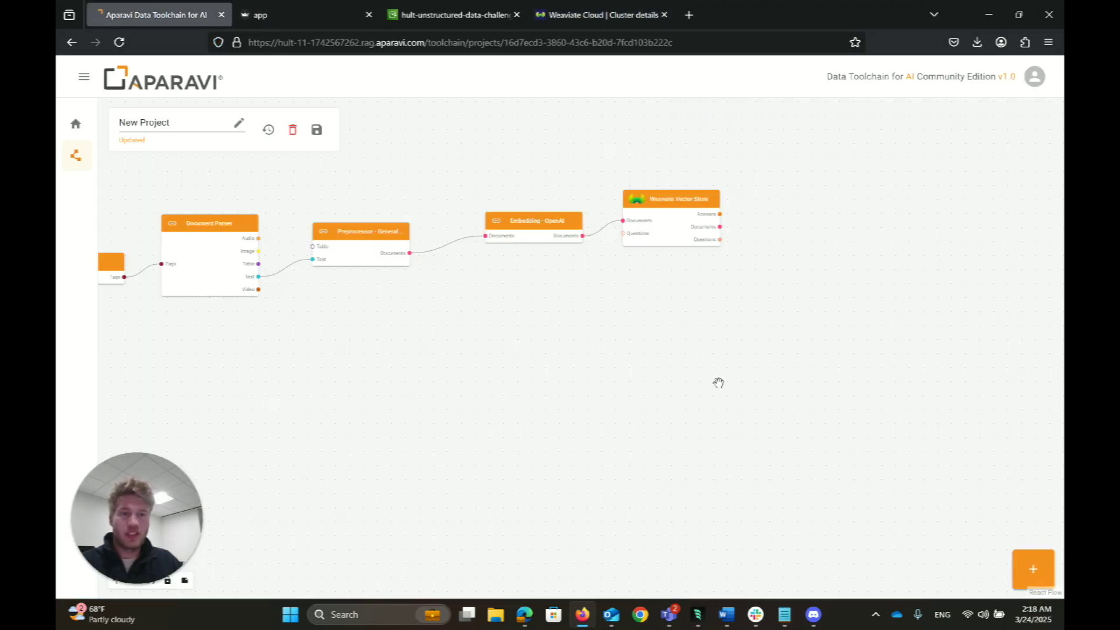
pyautogui.click(687, 222)
pyautogui.click(685, 170)
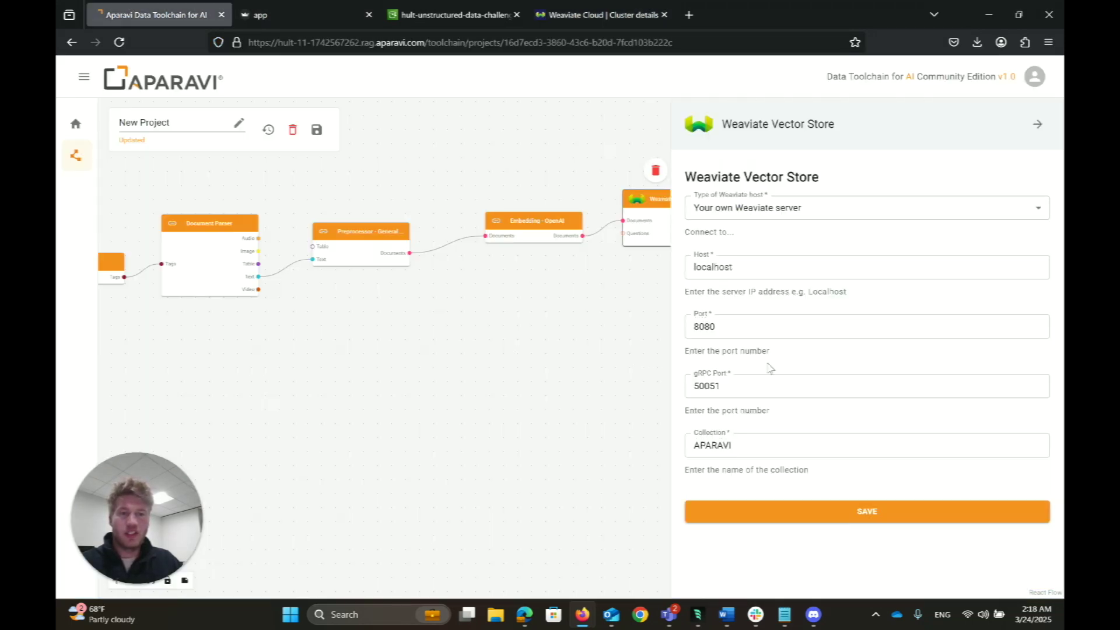
pyautogui.moveTo(730, 447); pyautogui.dragTo(665, 446)
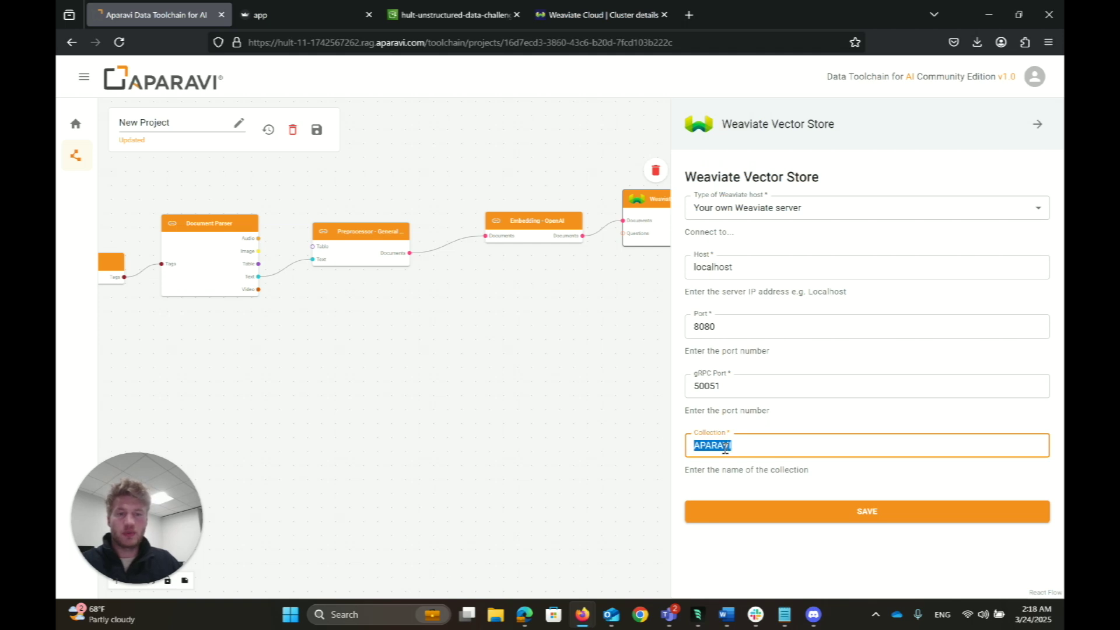
pyautogui.write('Test')
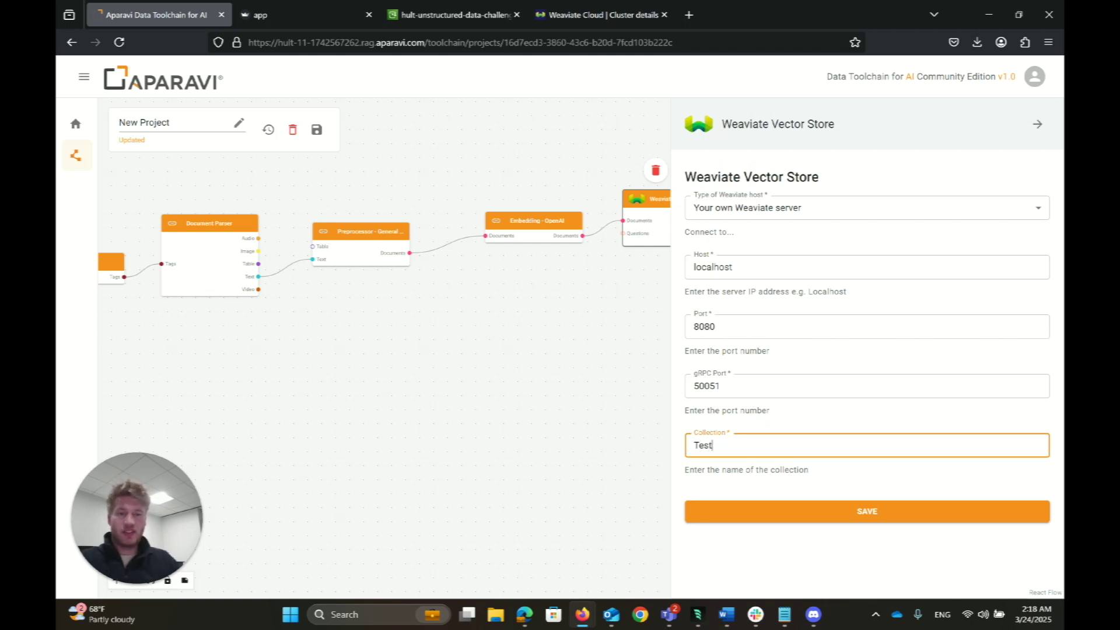
pyautogui.click(824, 516)
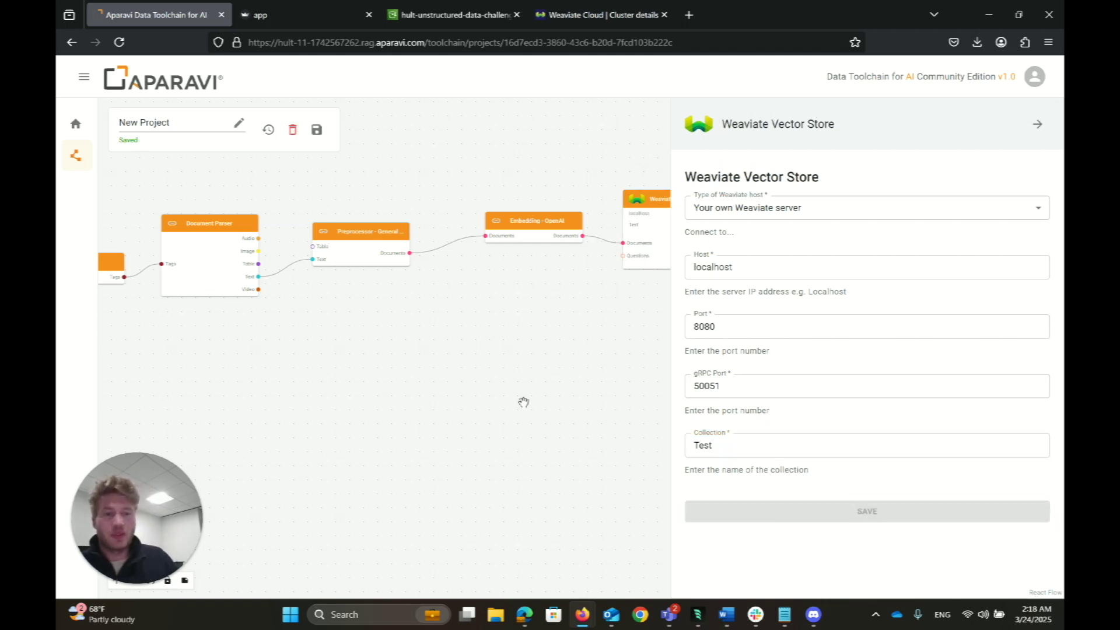
pyautogui.moveTo(525, 395); pyautogui.dragTo(444, 379)
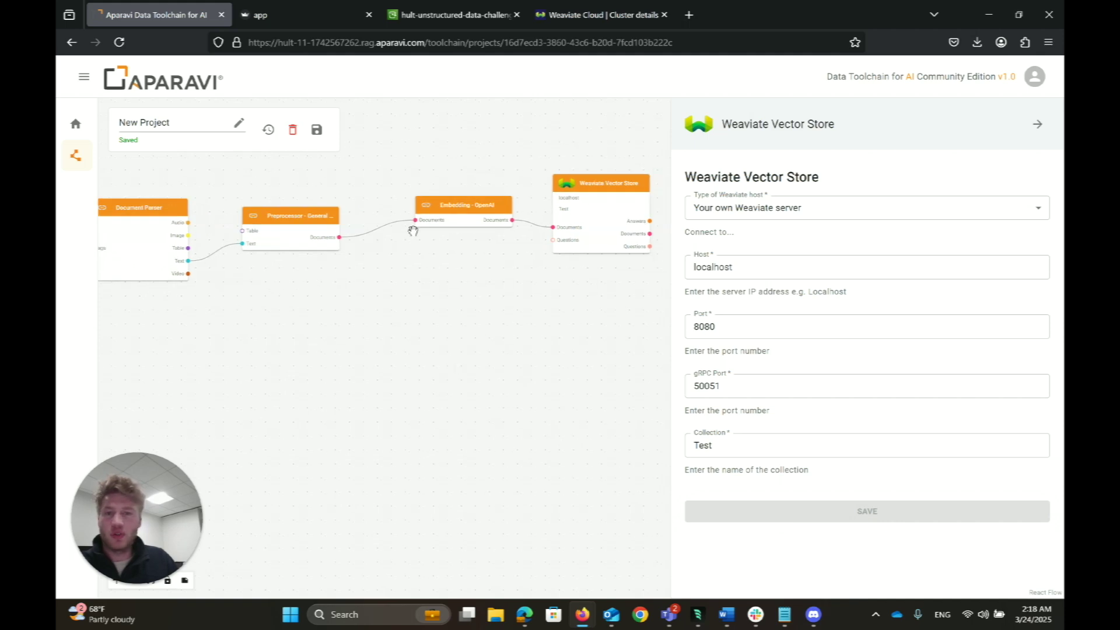
# Step: Bring the AWS S3 node into view and run the pipeline from it
pyautogui.moveTo(333, 321); pyautogui.dragTo(520, 349)
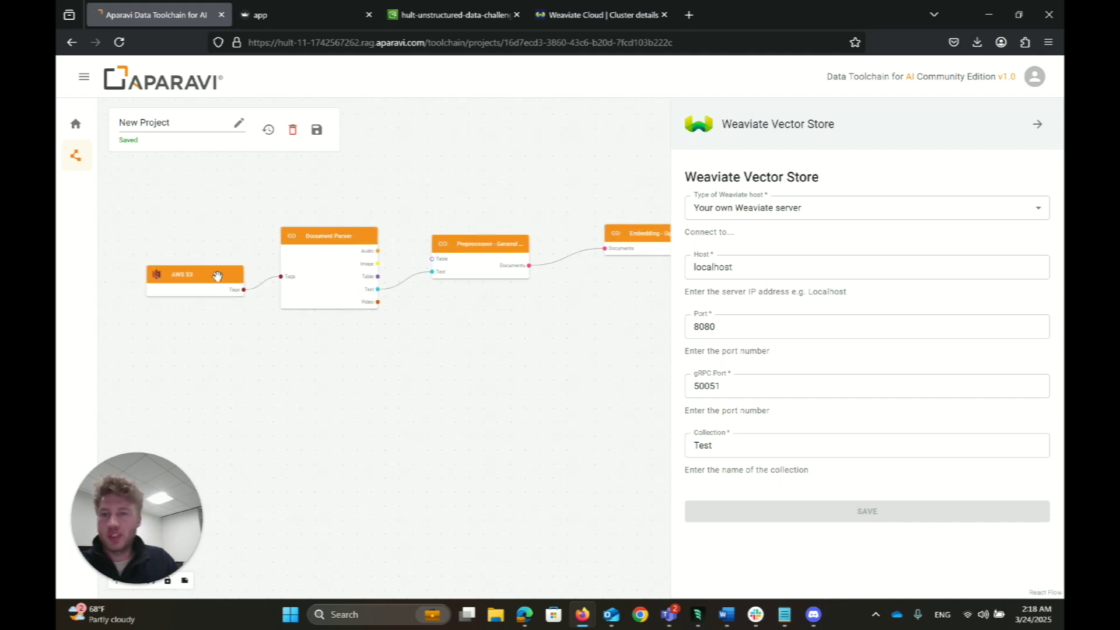
pyautogui.click(219, 277)
pyautogui.click(194, 250)
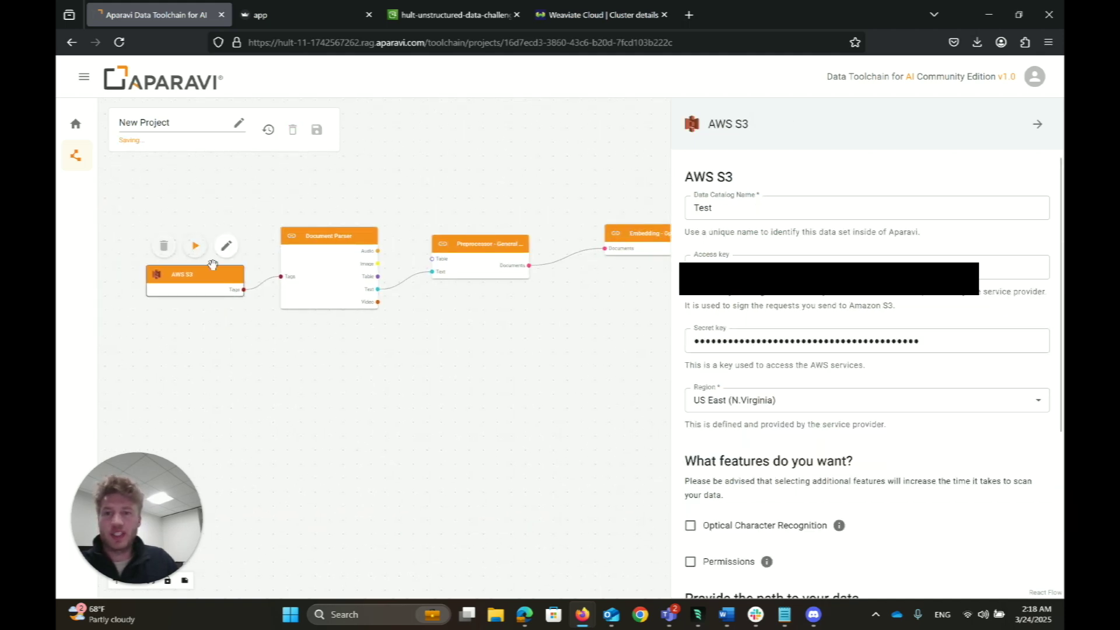